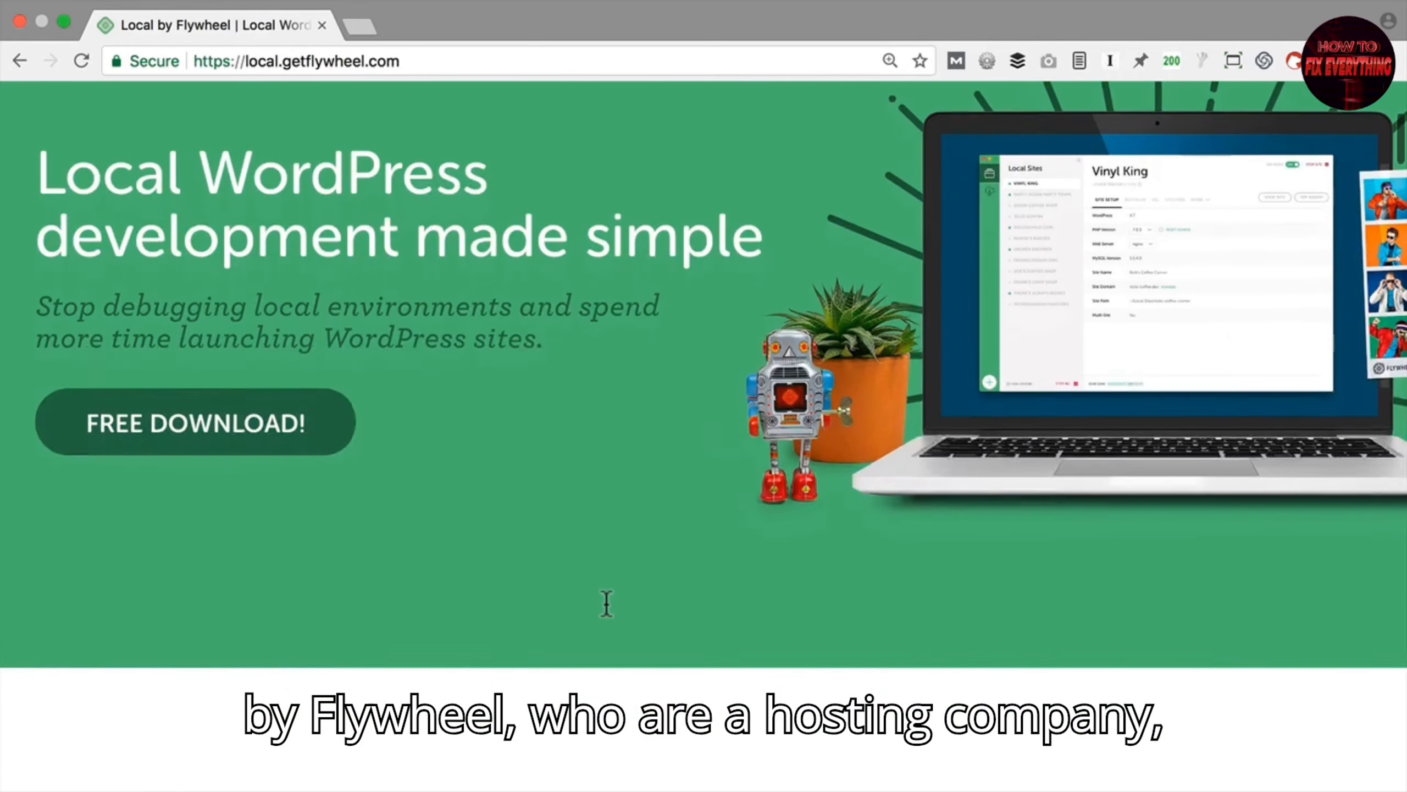
Step: Look through the Local by Flywheel home page, including its feature list
scroll(606, 604, down, 8)
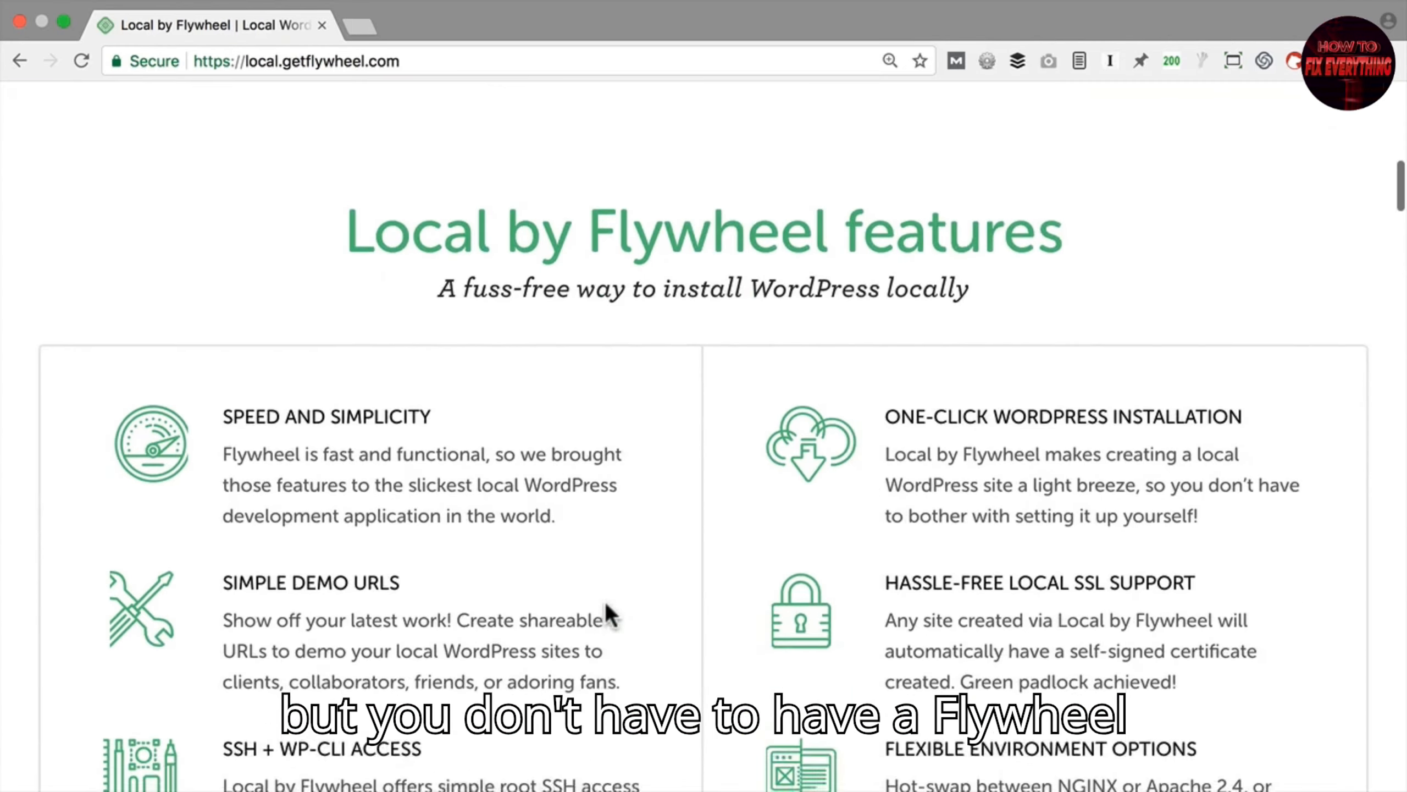
scroll(606, 604, down, 8)
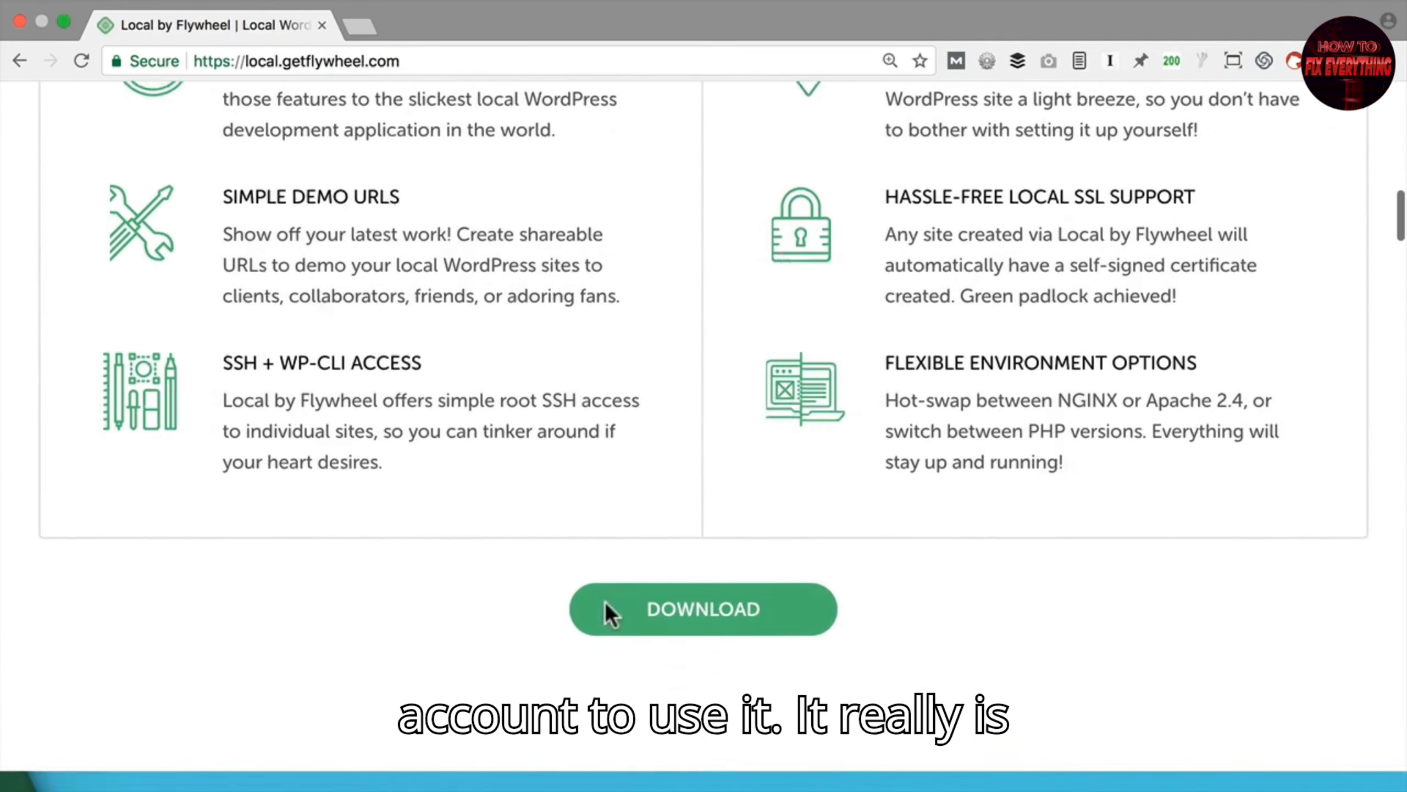
scroll(605, 603, up, 10)
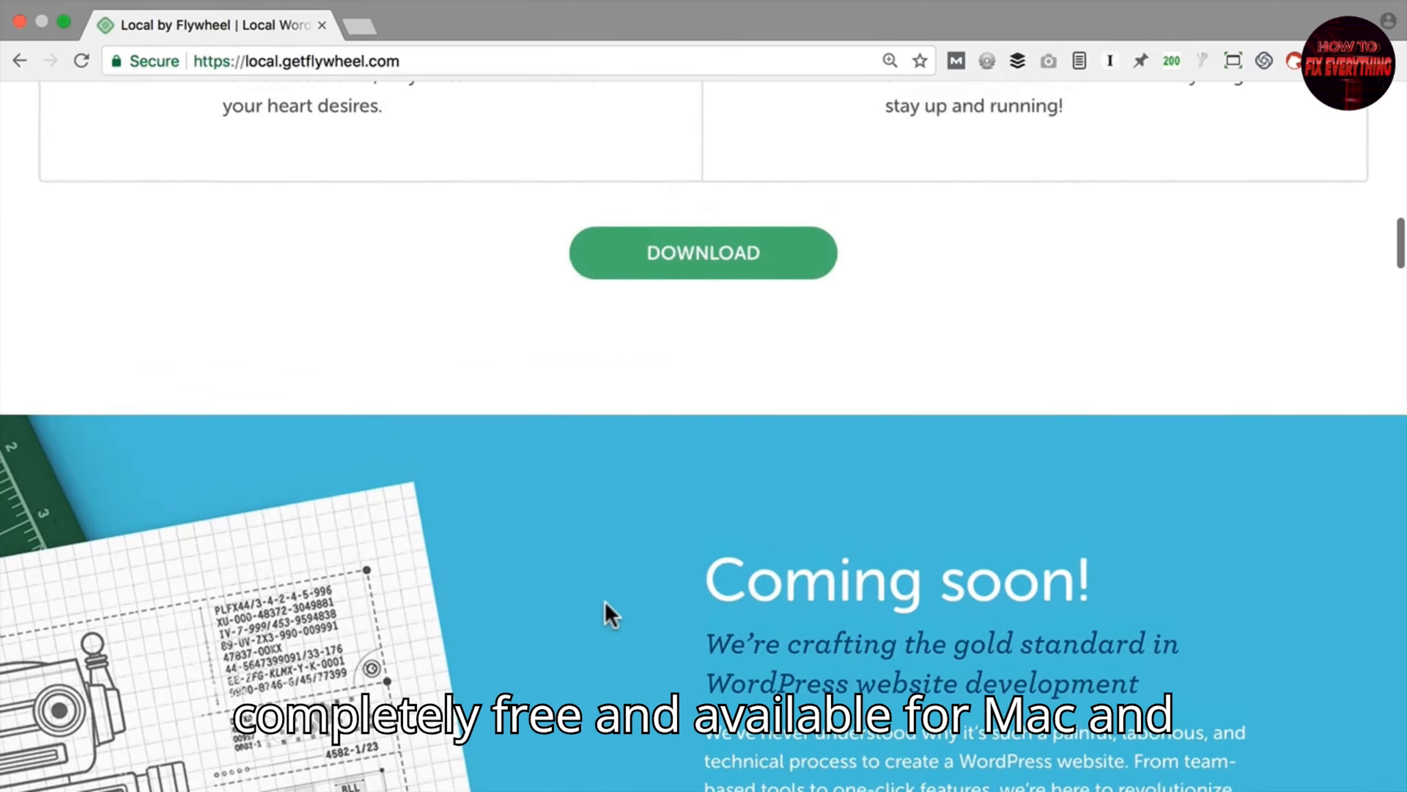
scroll(604, 601, up, 10)
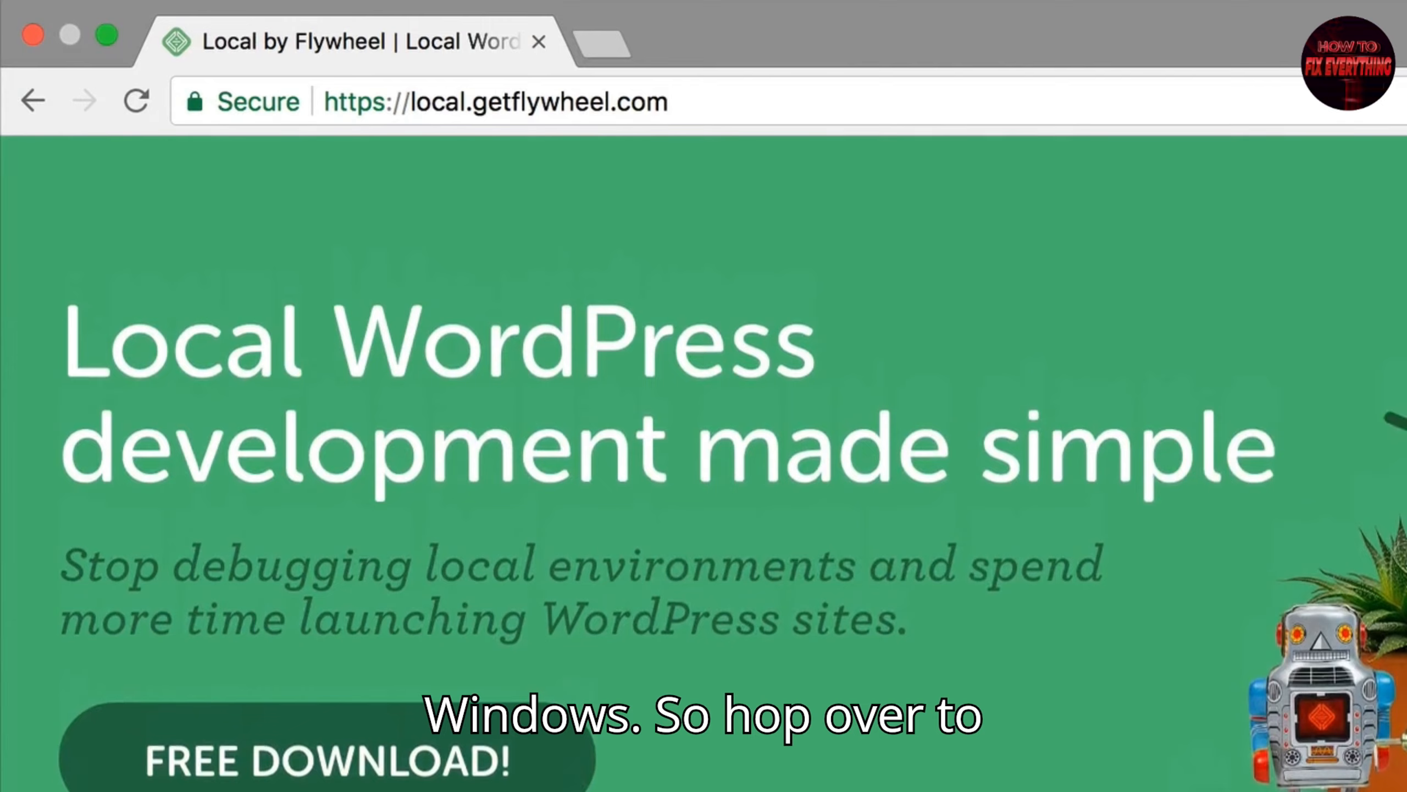
scroll(605, 600, up, 10)
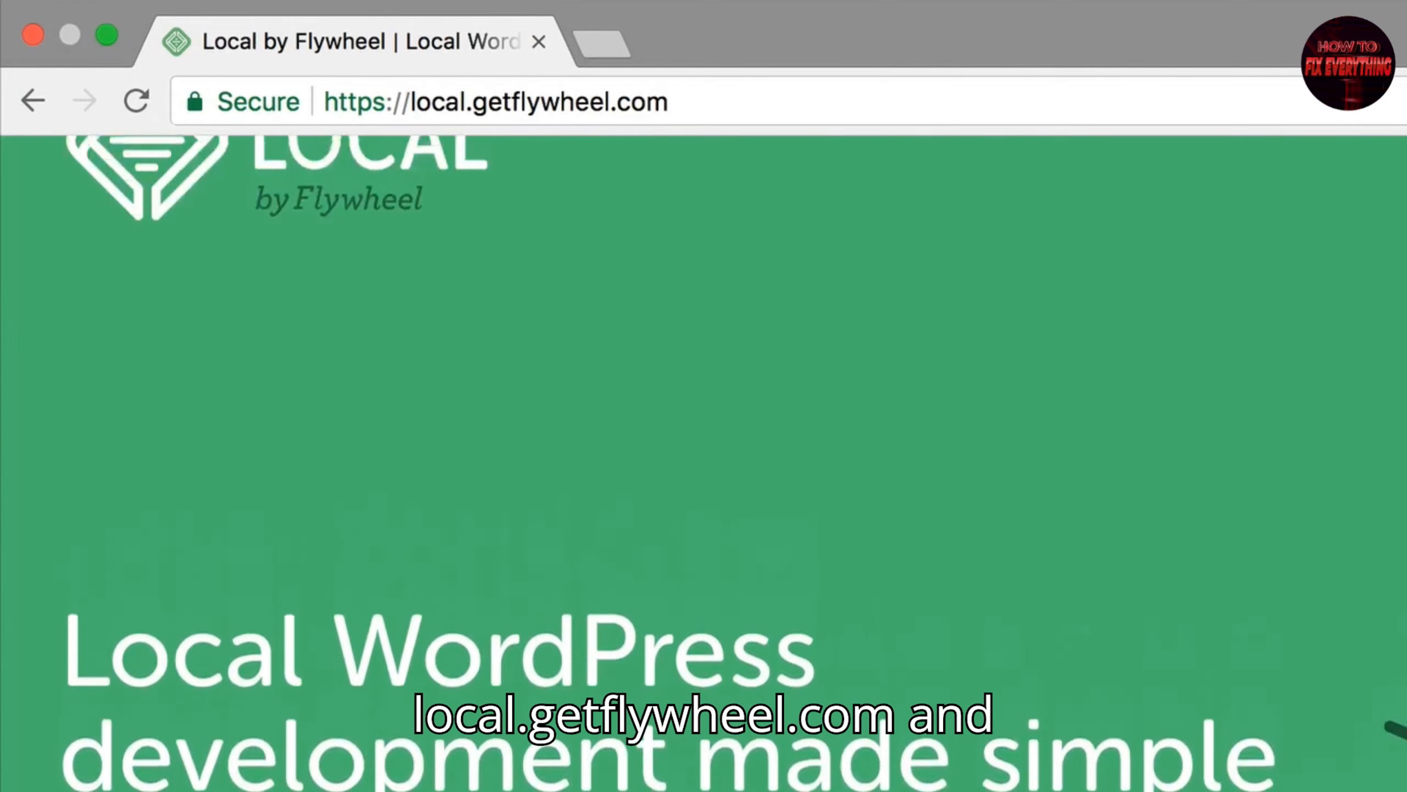
scroll(605, 600, down, 3)
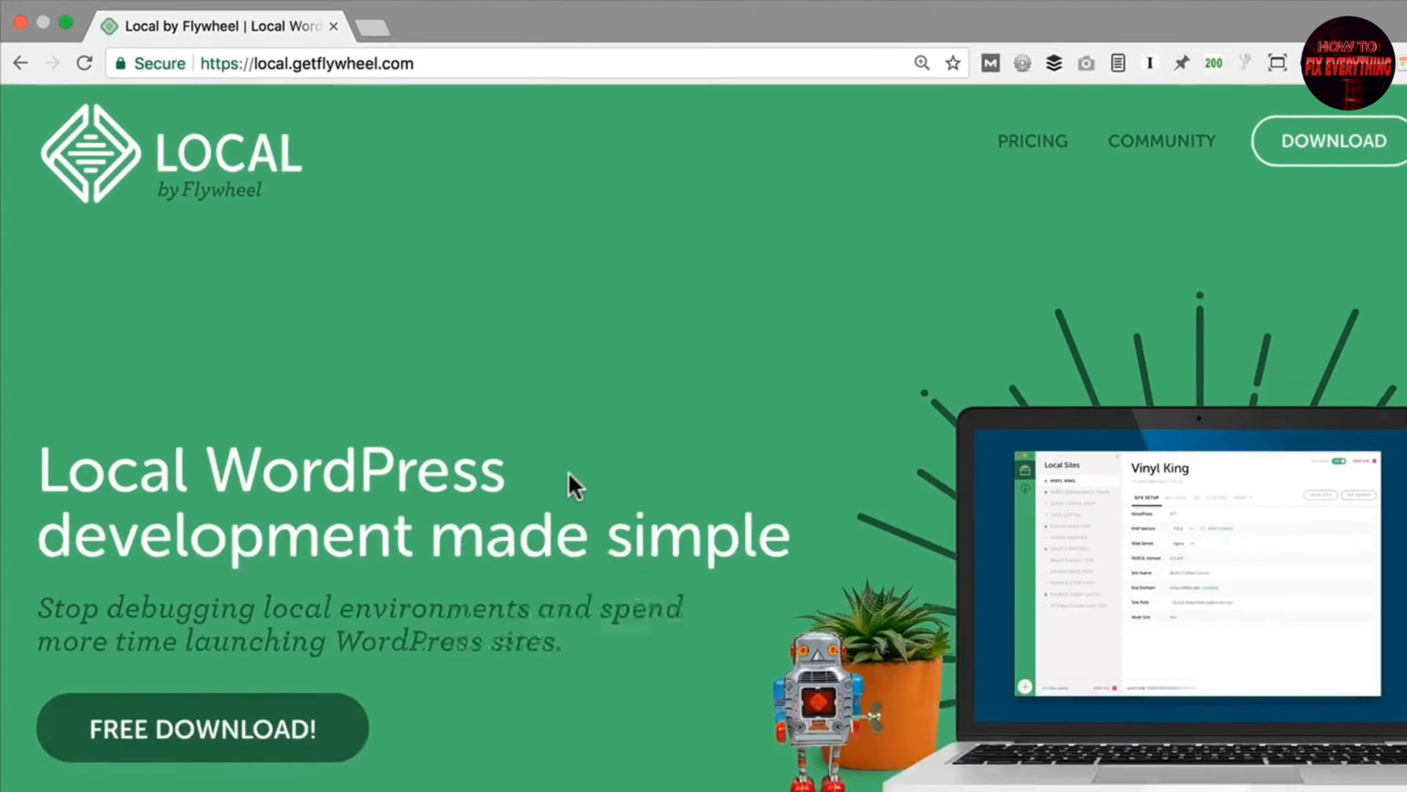
scroll(549, 455, down, 3)
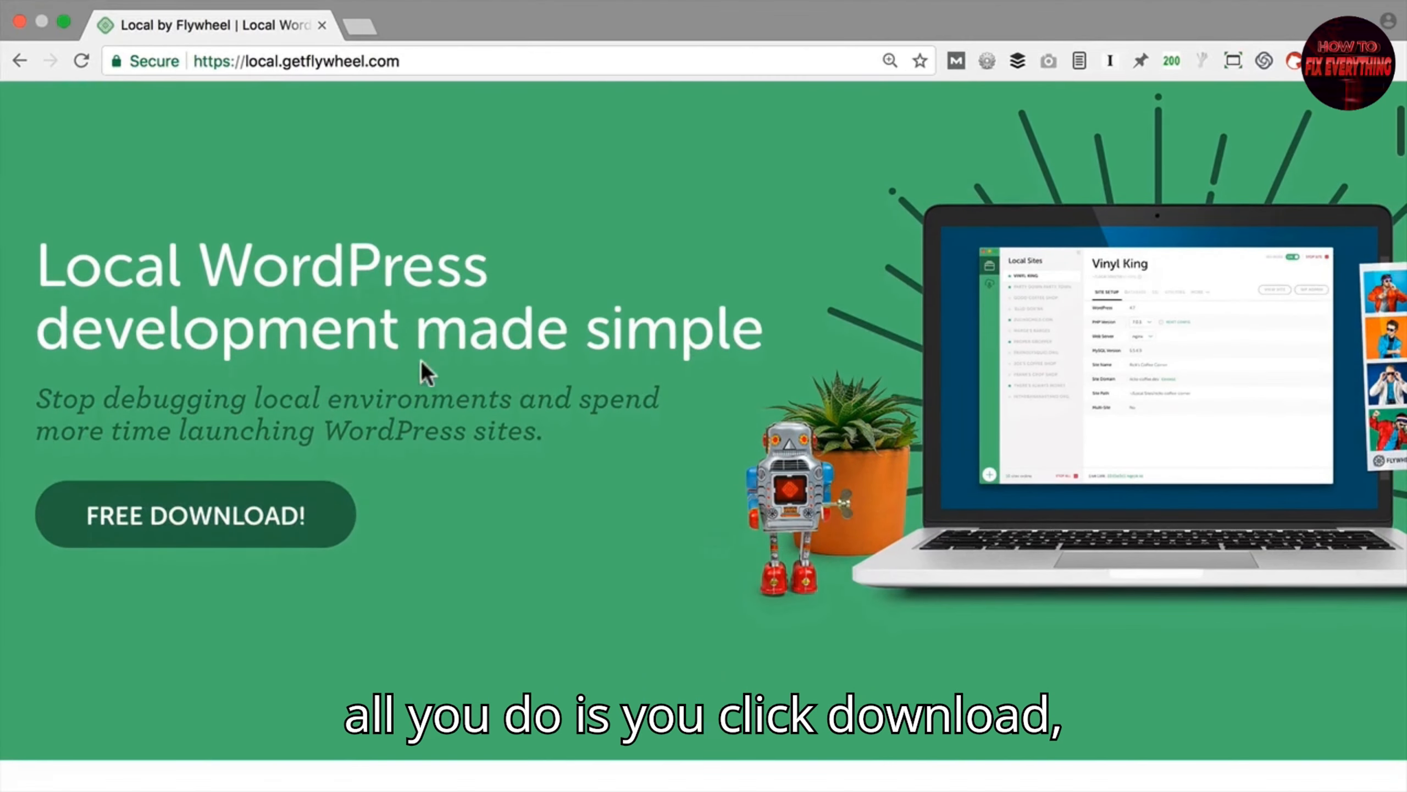
Step: Open the free download form with the Mac platform chosen and review its contact fields through to the submit option
click(178, 523)
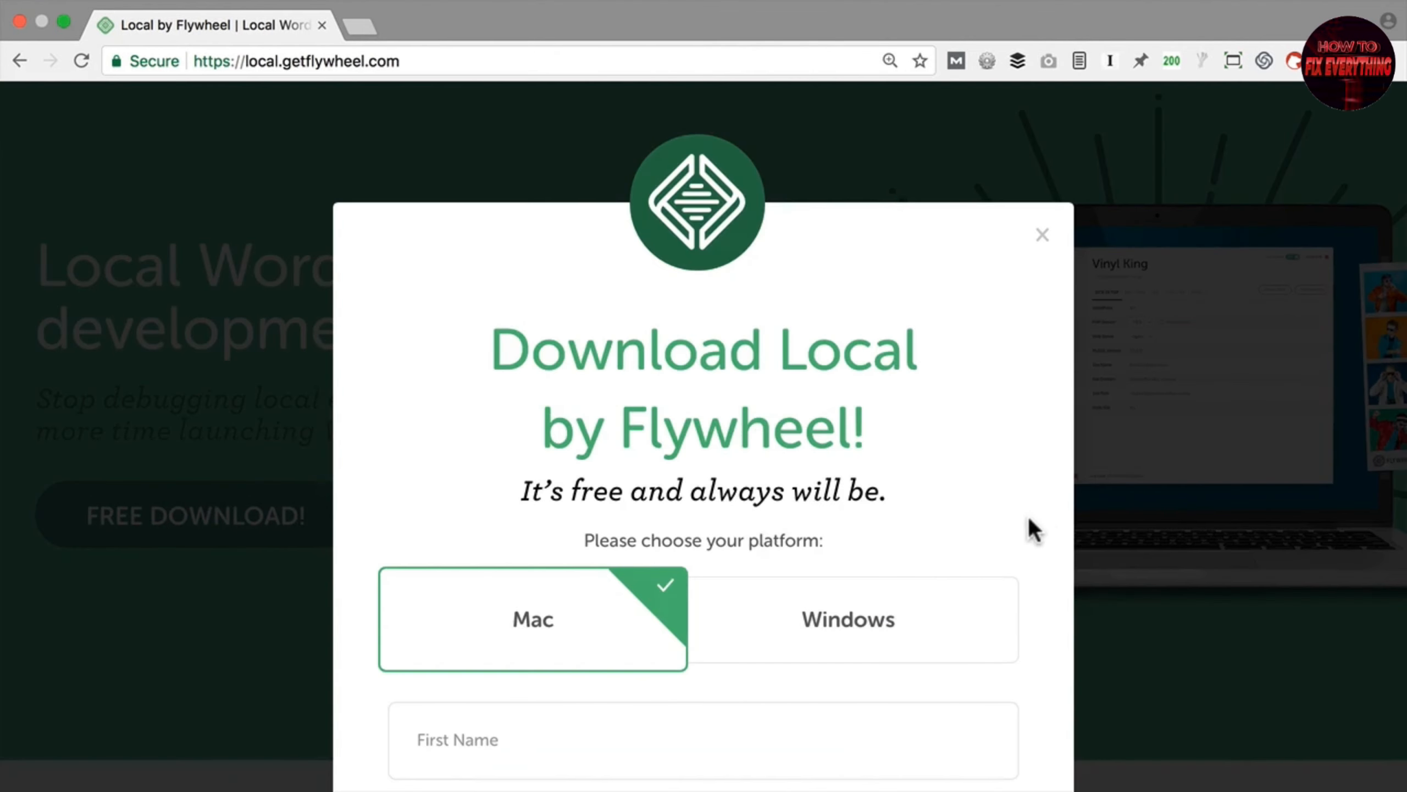
scroll(1028, 521, down, 3)
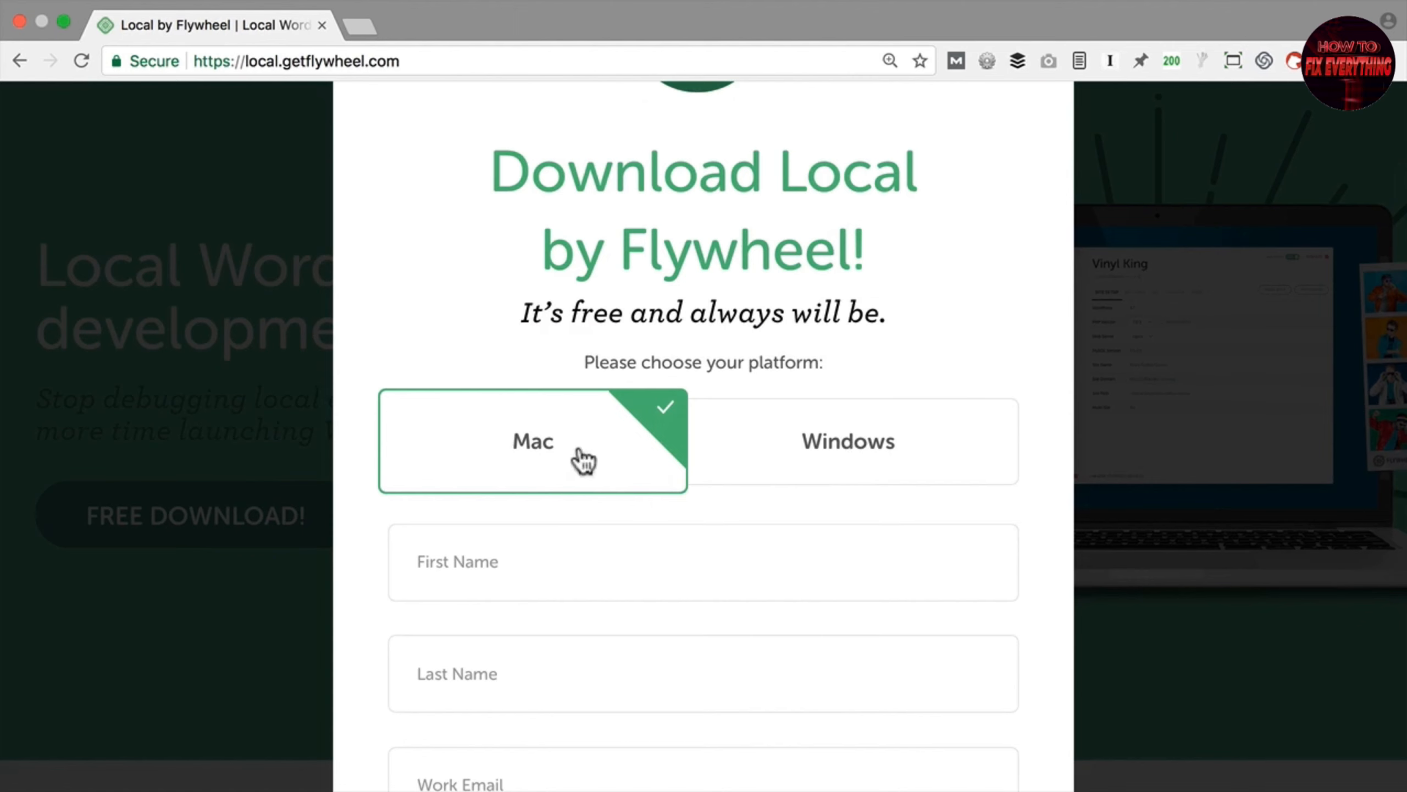
scroll(1024, 609, down, 5)
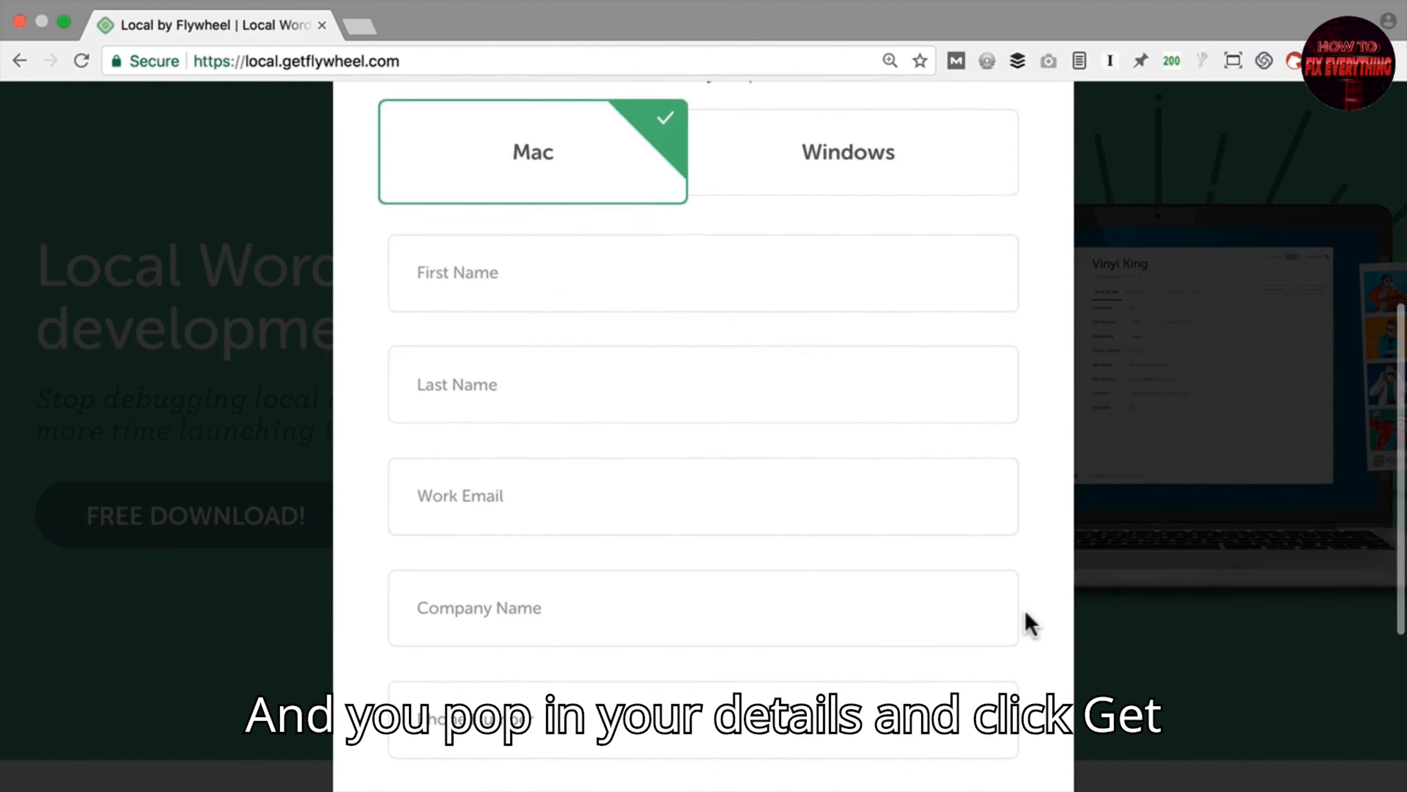
scroll(1024, 609, down, 2)
scroll(698, 503, down, 4)
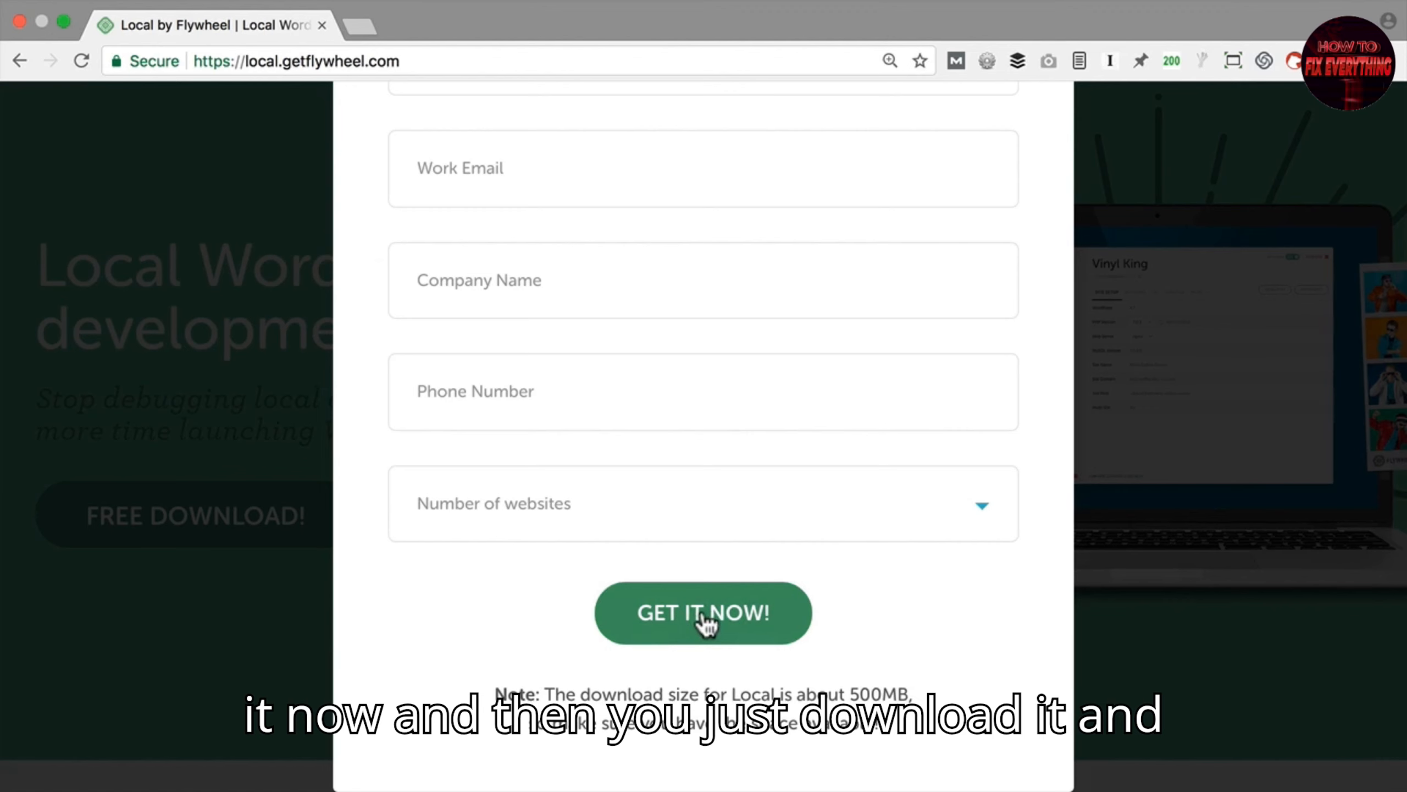
scroll(497, 610, up, 10)
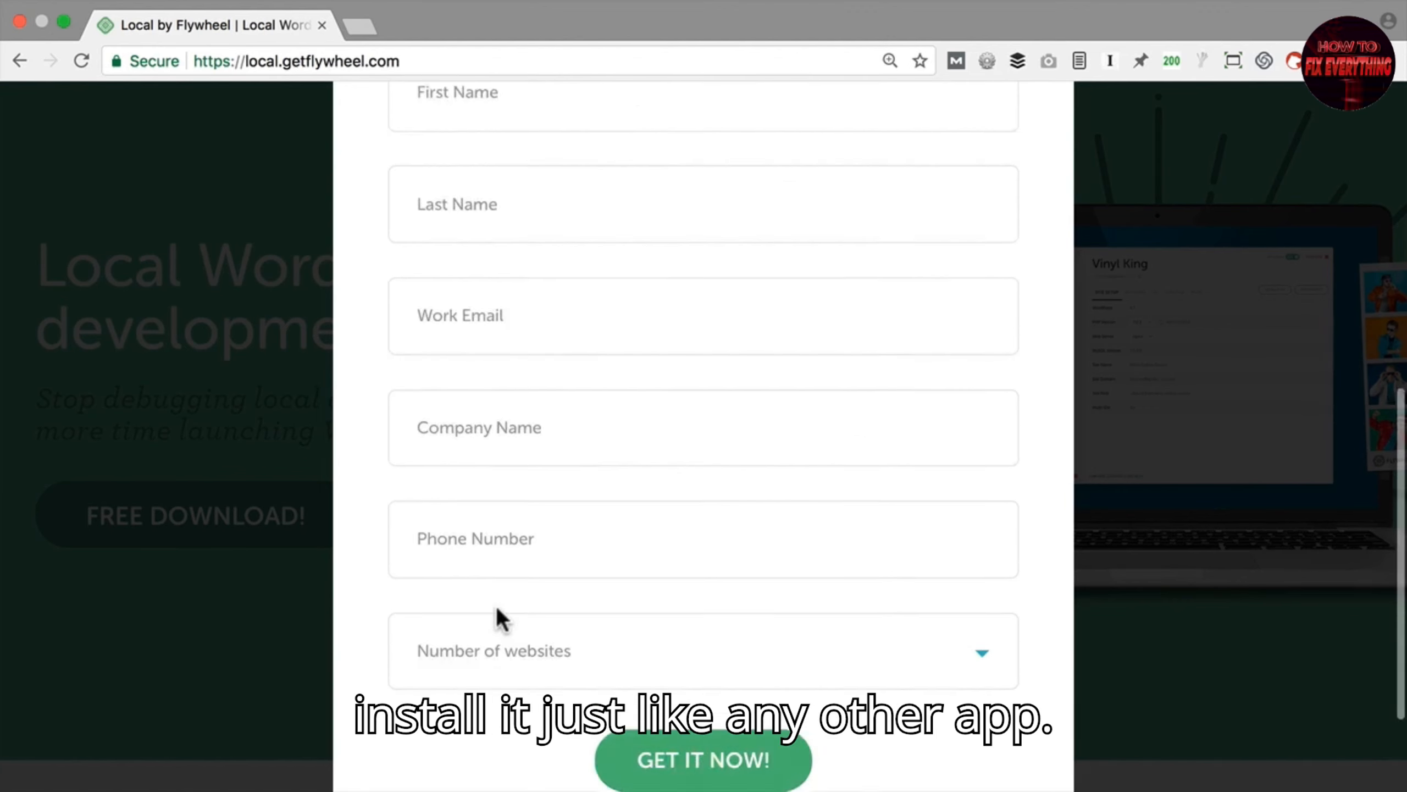
scroll(497, 610, up, 3)
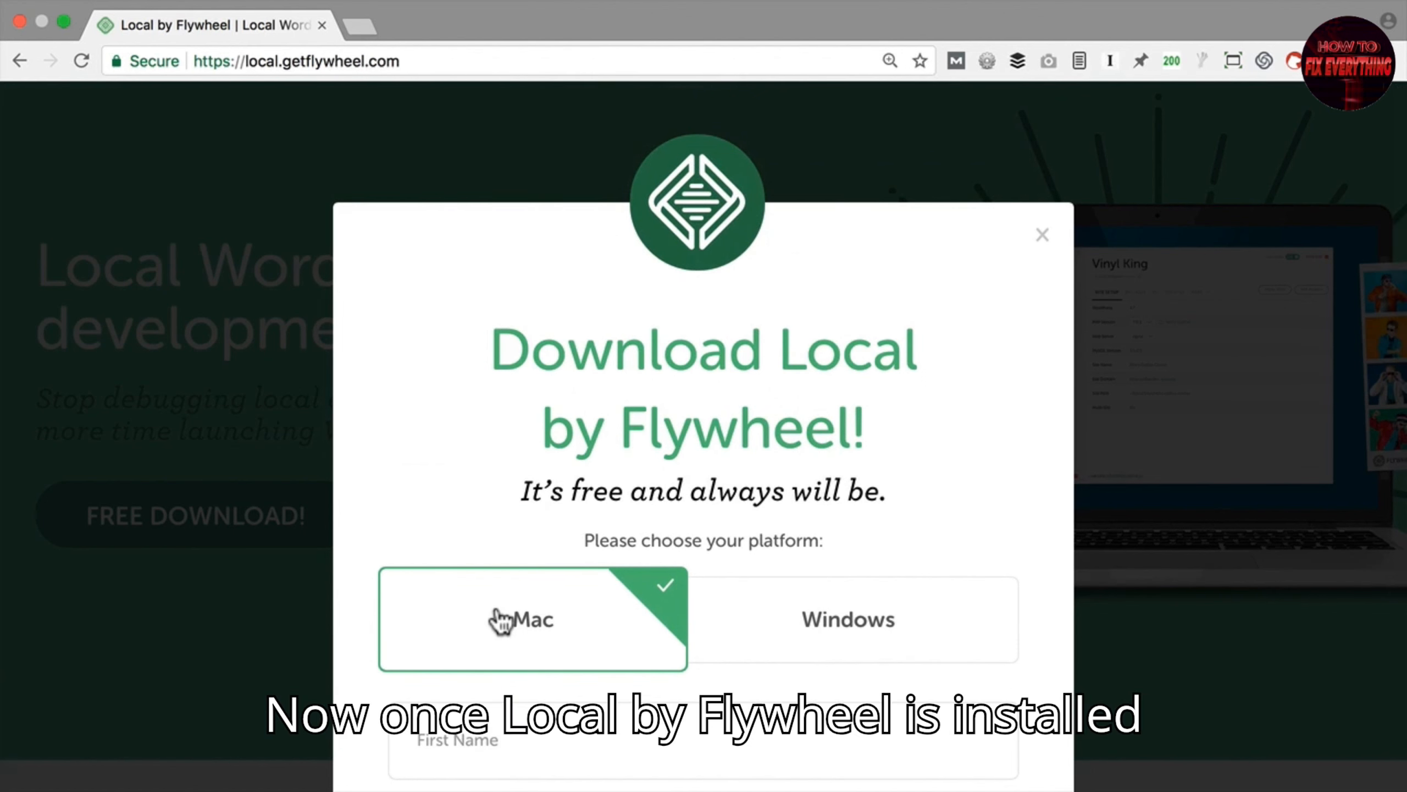
scroll(499, 620, down, 1)
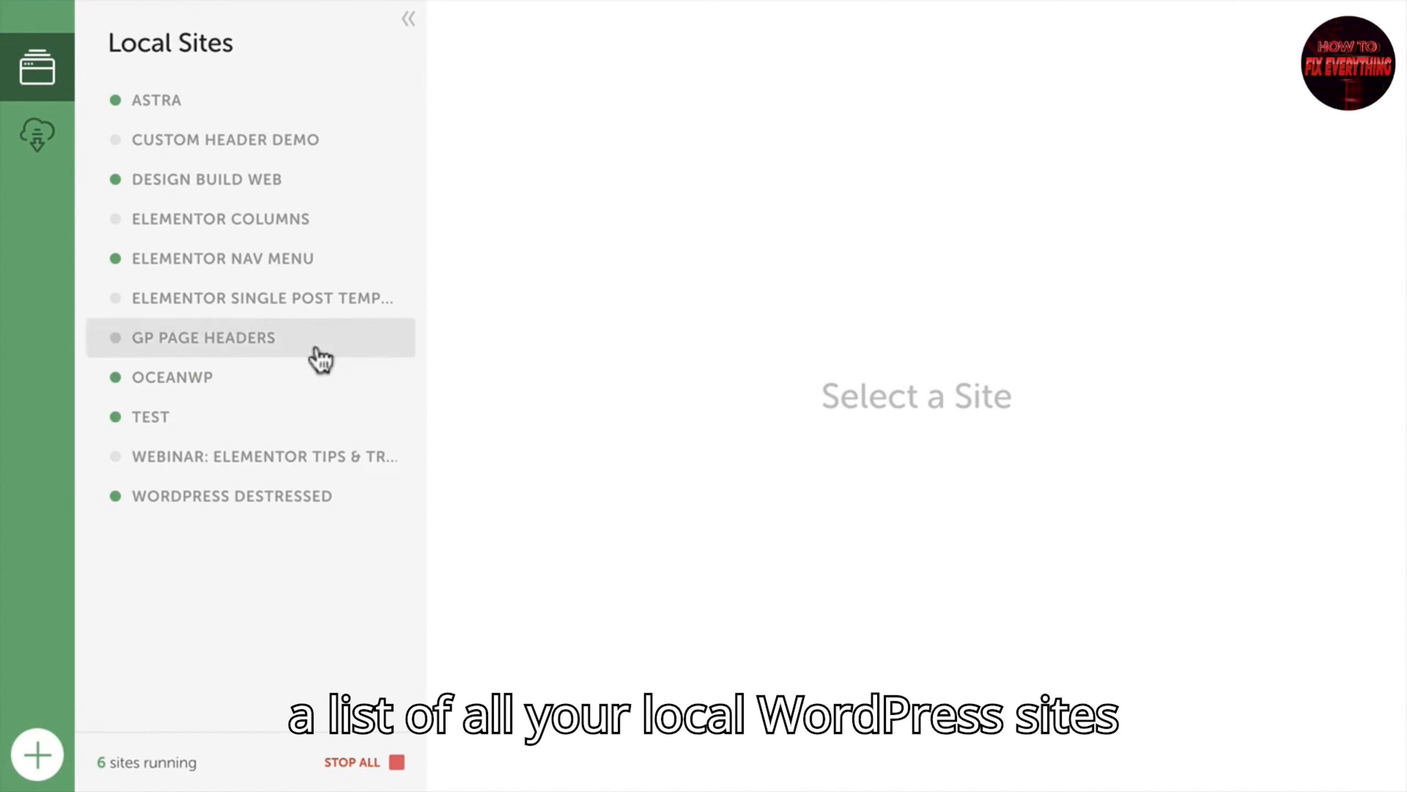
Step: In the Local by Flywheel app, show the setup details of the WordPress Destressed site
click(216, 497)
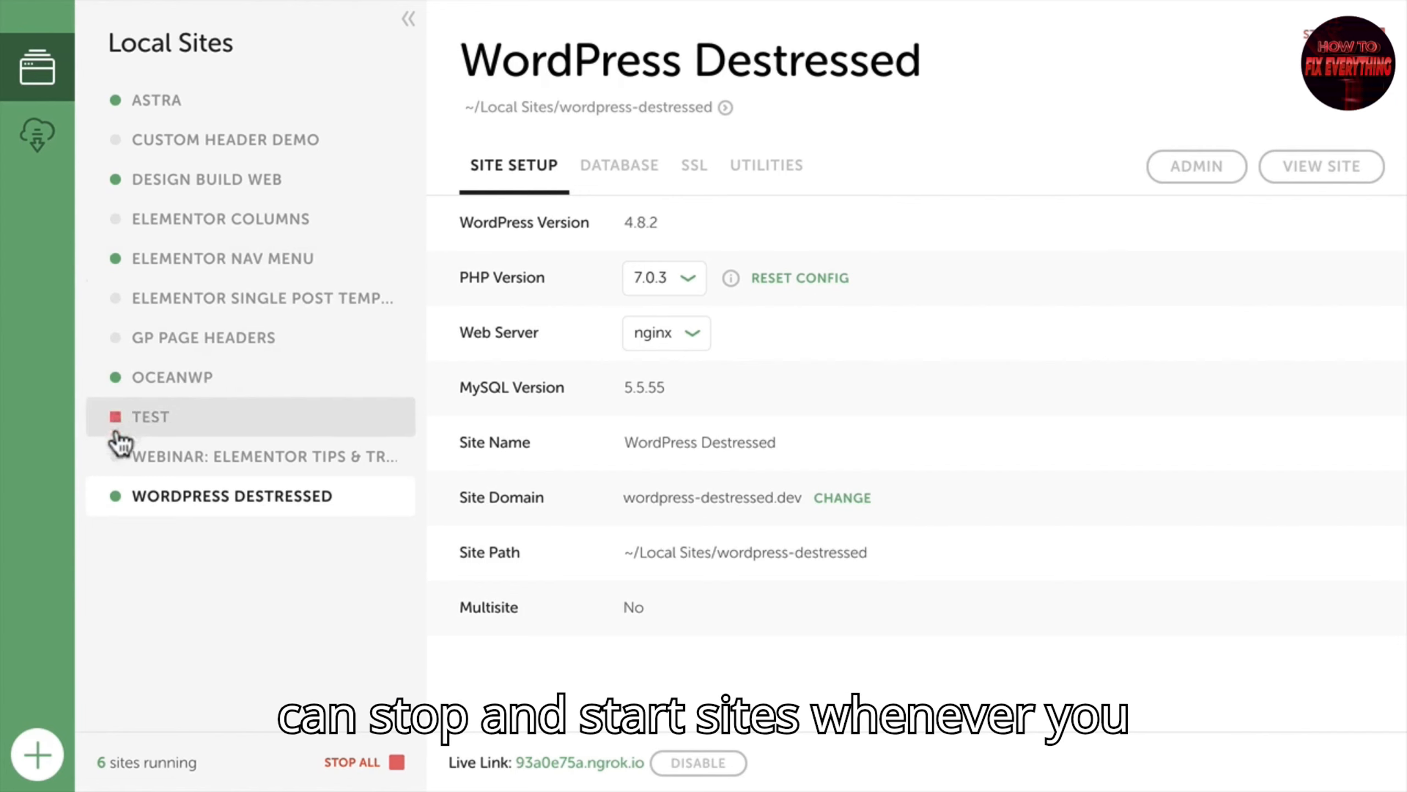
mouse_move(123, 498)
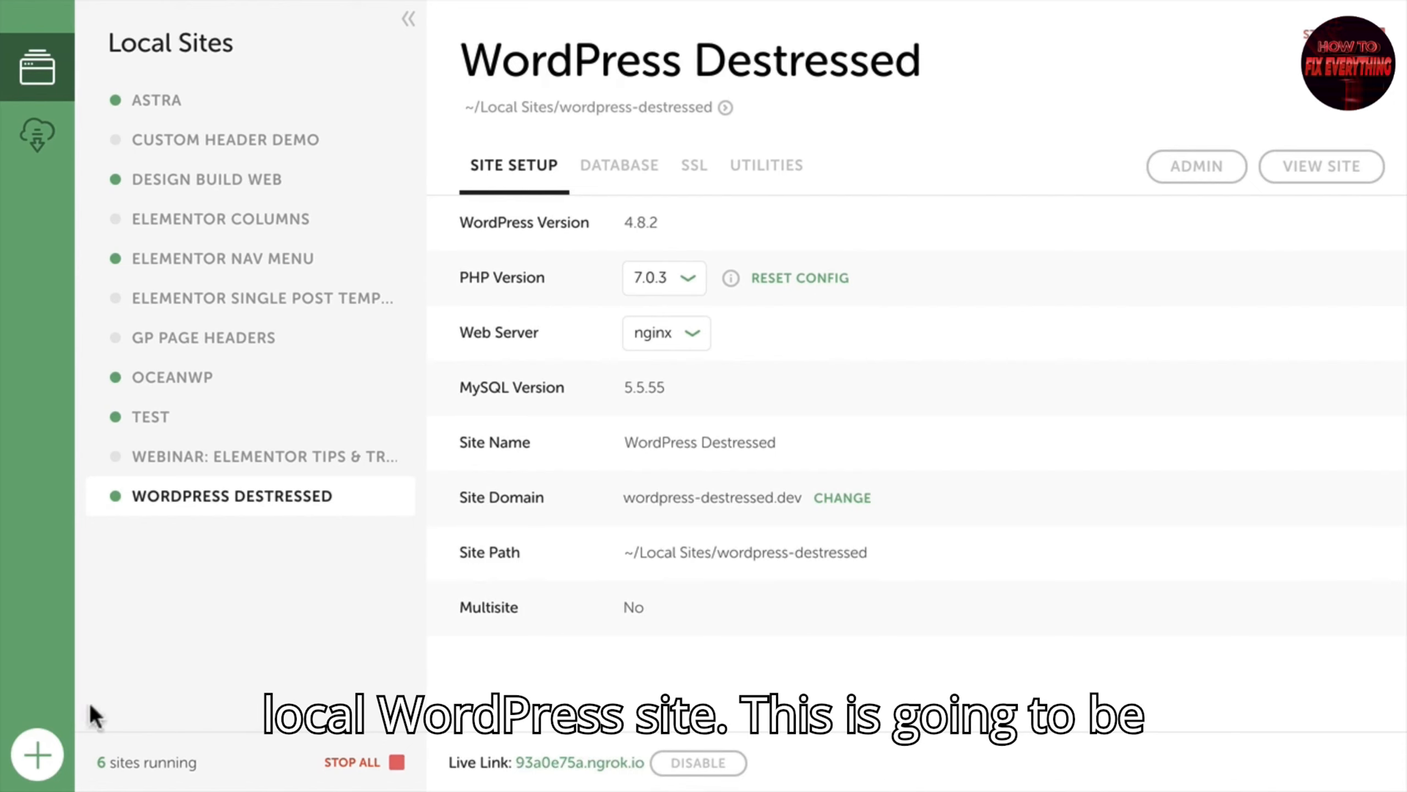
Step: Start a new local site named Starter, keeping the domain starter.dev and using no Blueprint, and proceed to the environment setup
click(38, 754)
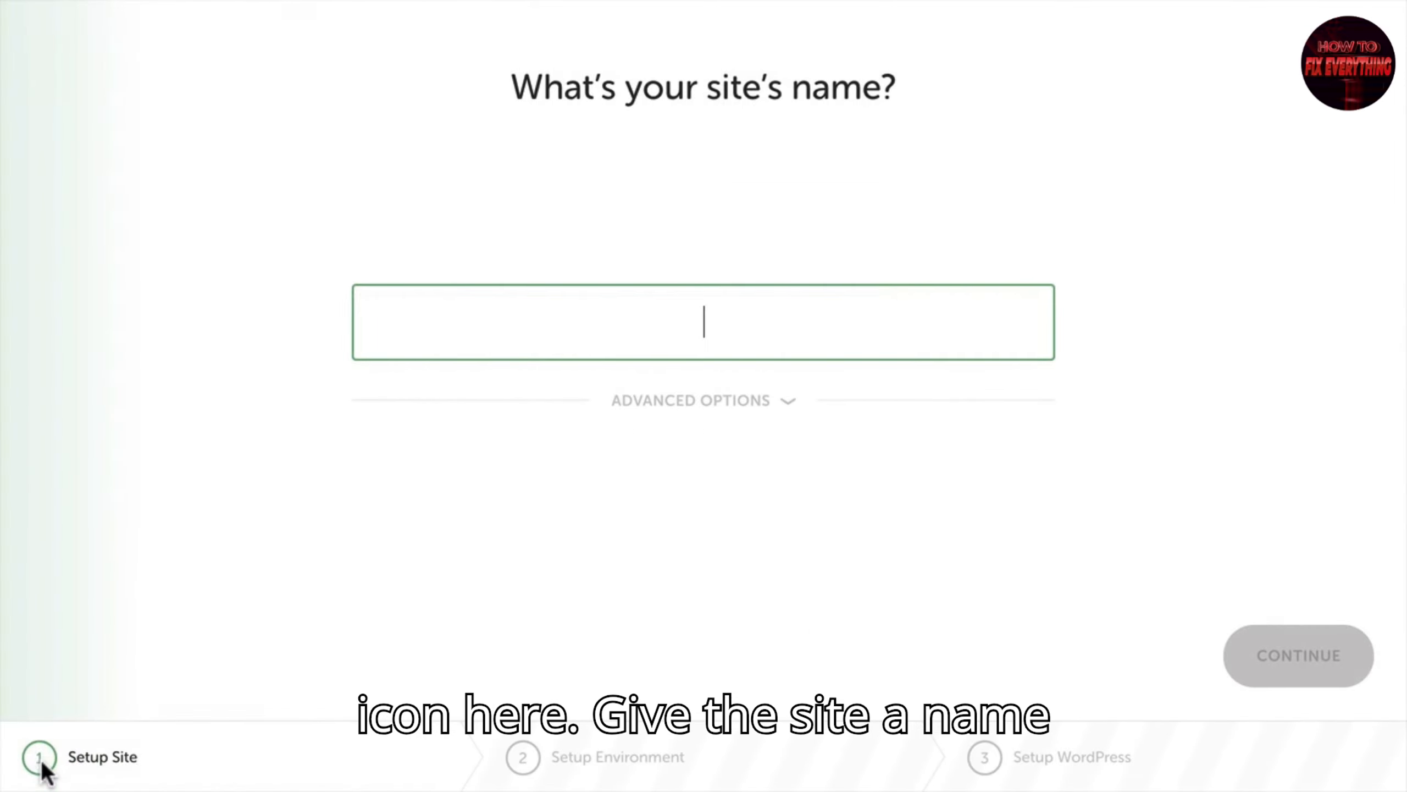
text(Starter)
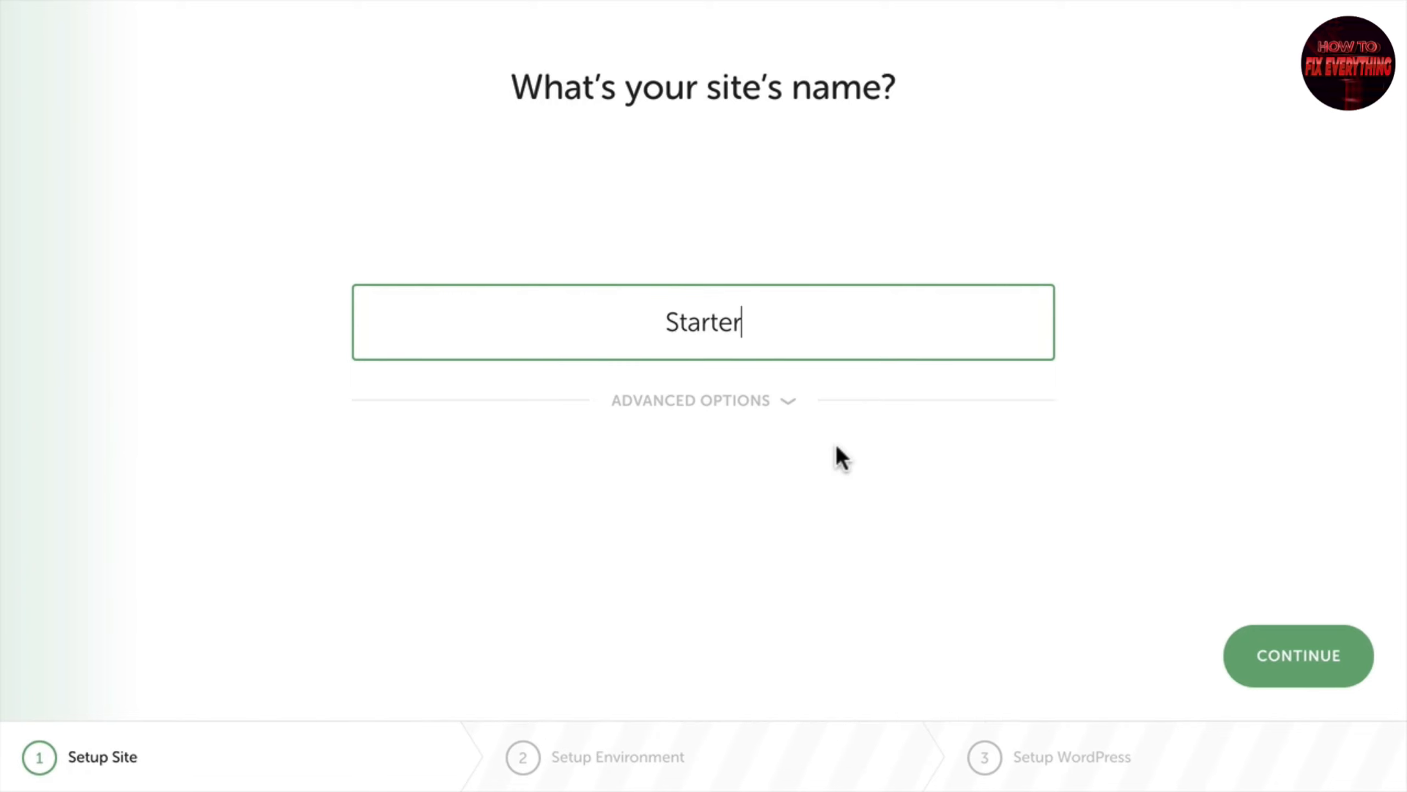
click(788, 401)
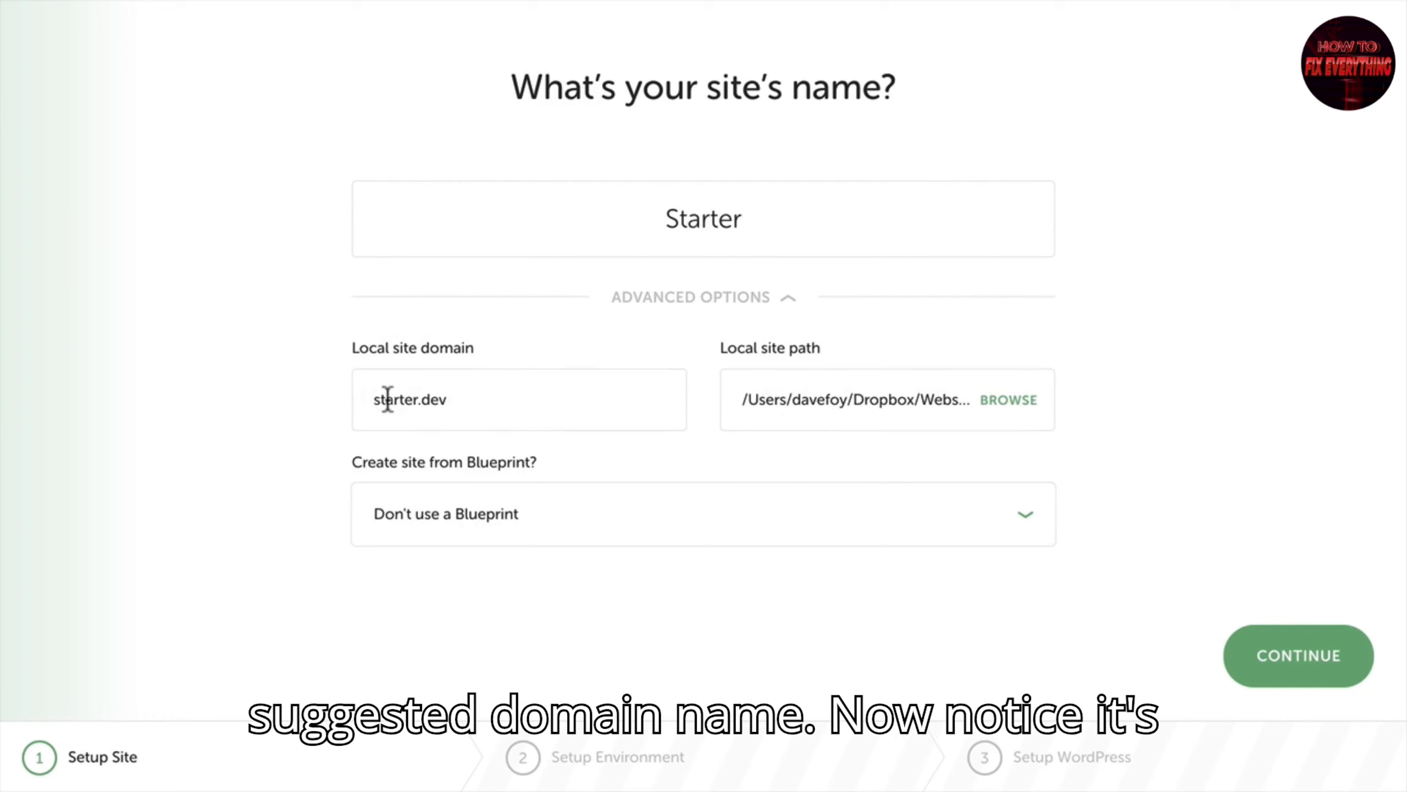
drag(456, 400, 418, 400)
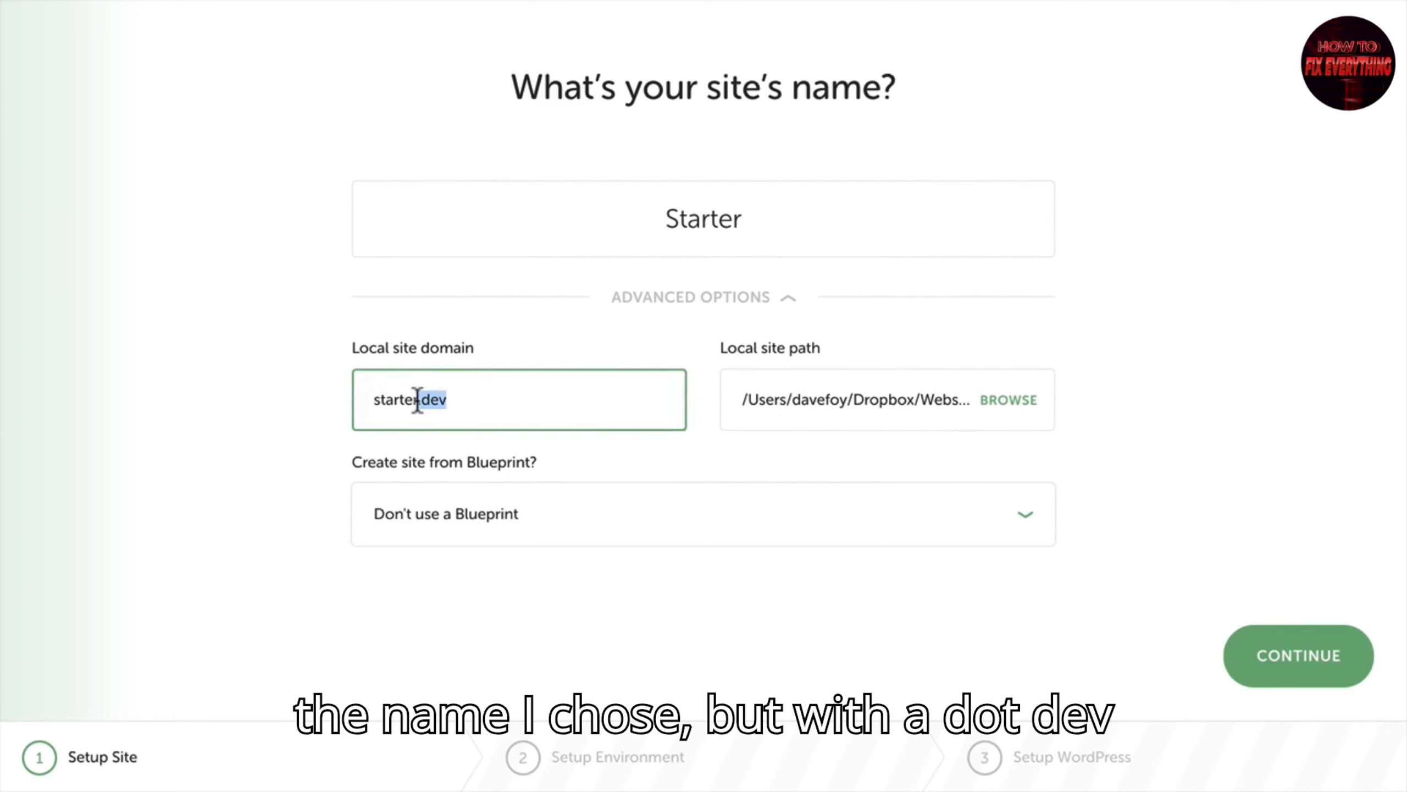
click(482, 399)
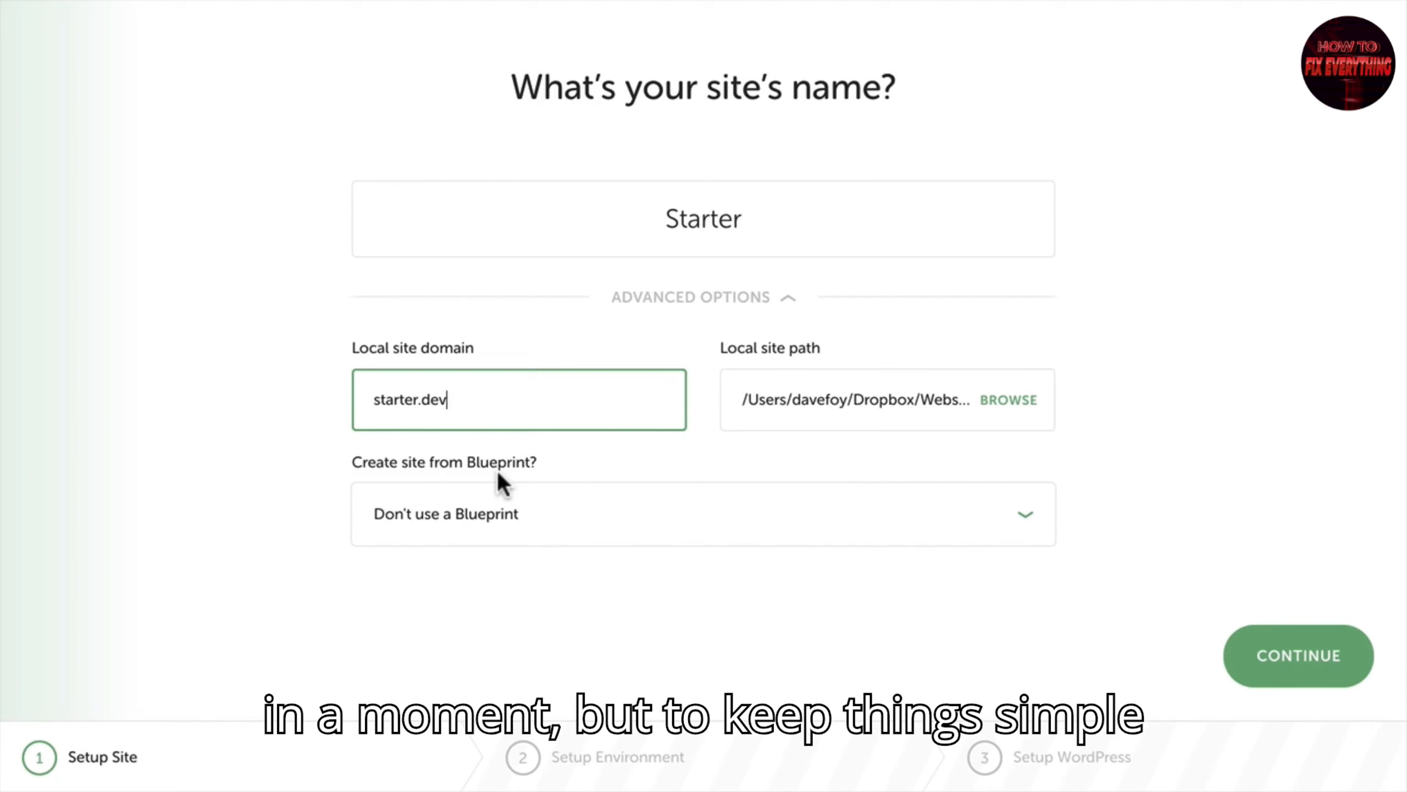
click(1308, 660)
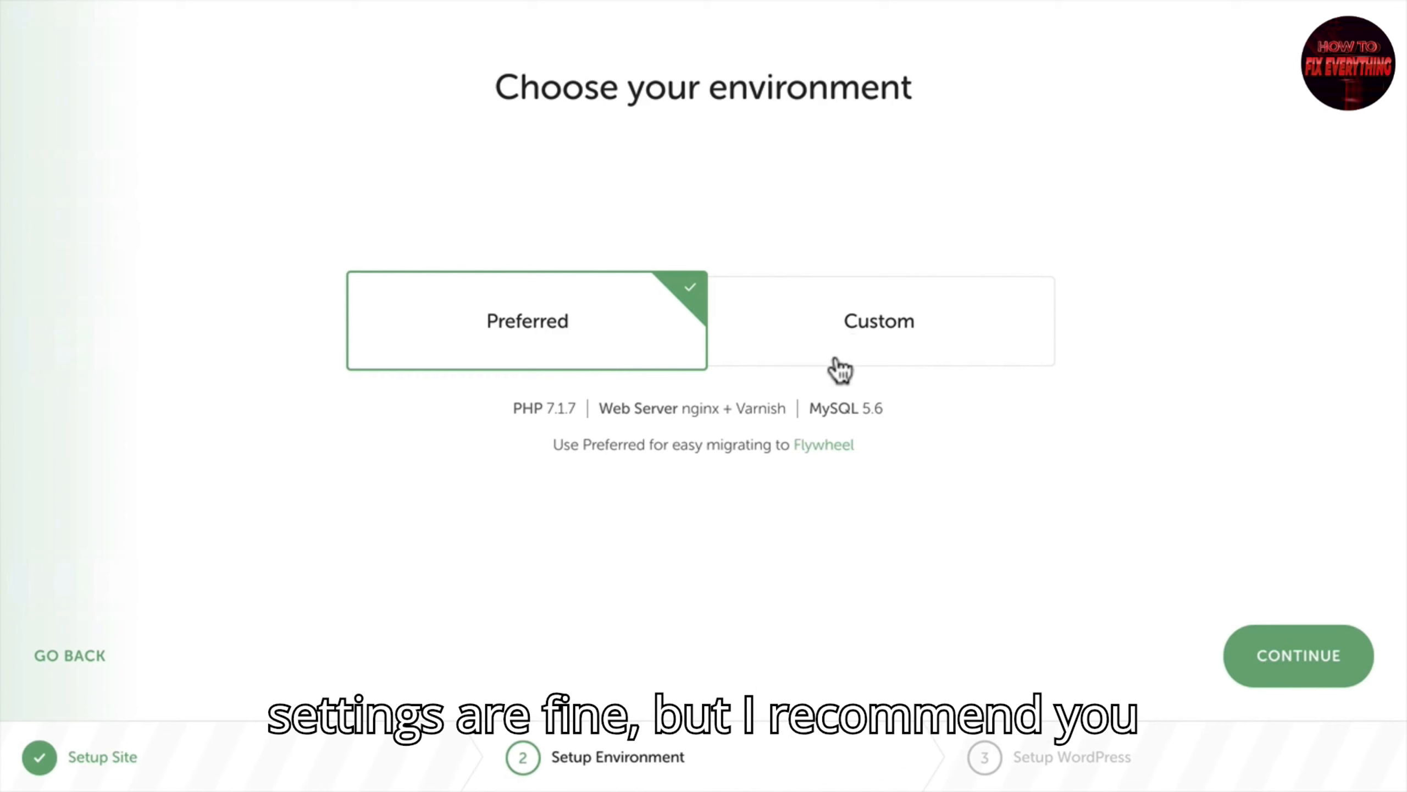
Step: Choose the Custom environment with PHP 7.0.3, nginx and MySQL 5.5, and proceed to the WordPress setup
click(863, 327)
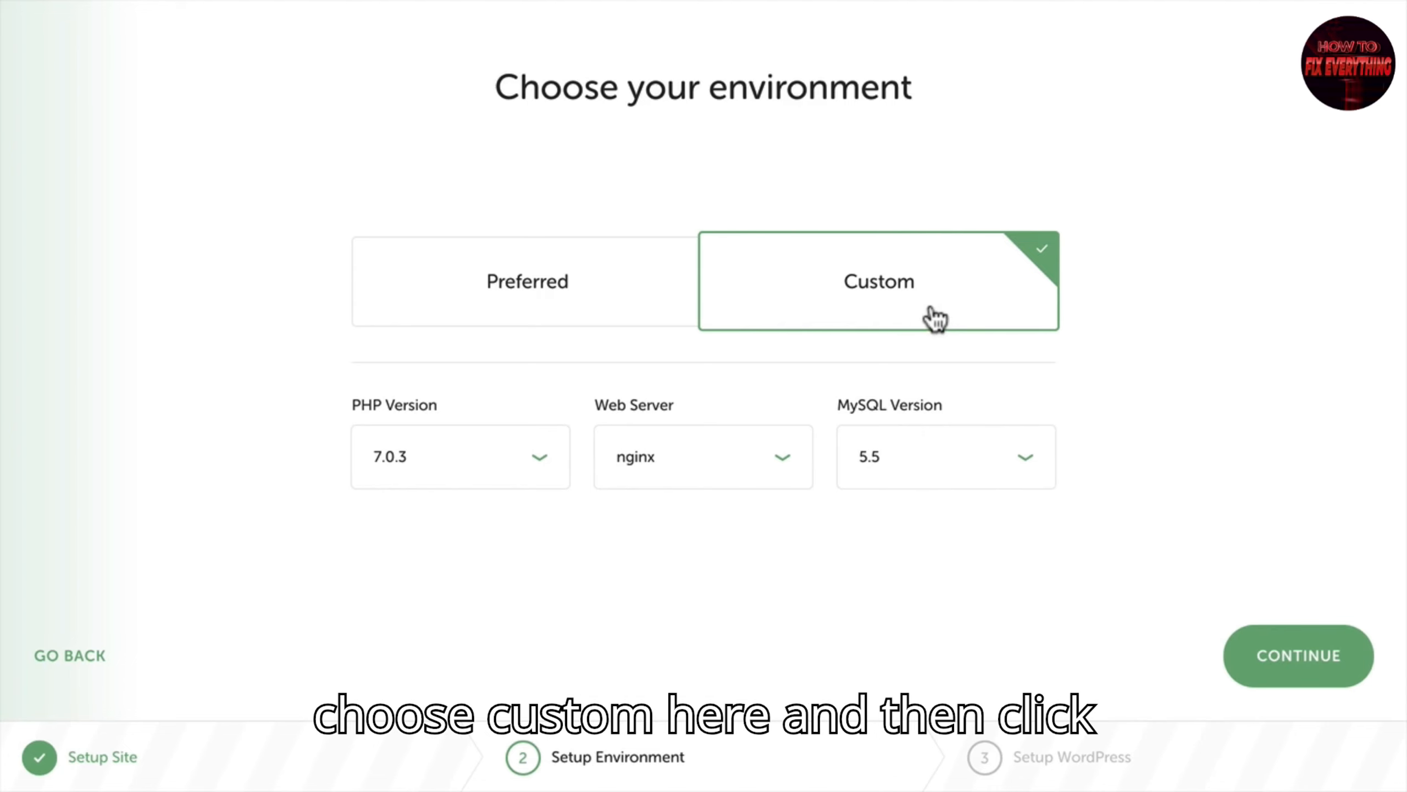
click(1302, 662)
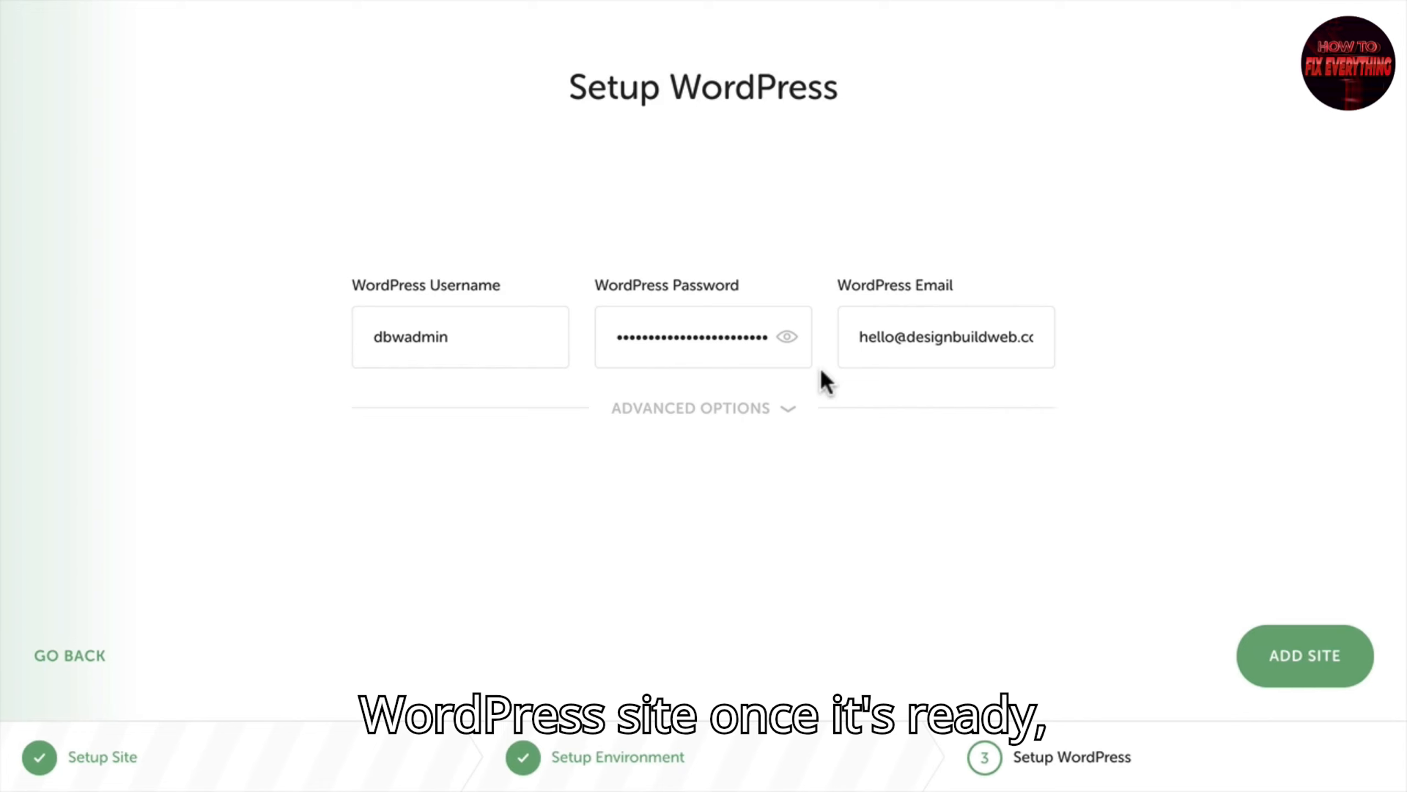
Step: Add the site with the prefilled WordPress credentials and multisite set to No, authorizing the changes with the computer account password
click(788, 410)
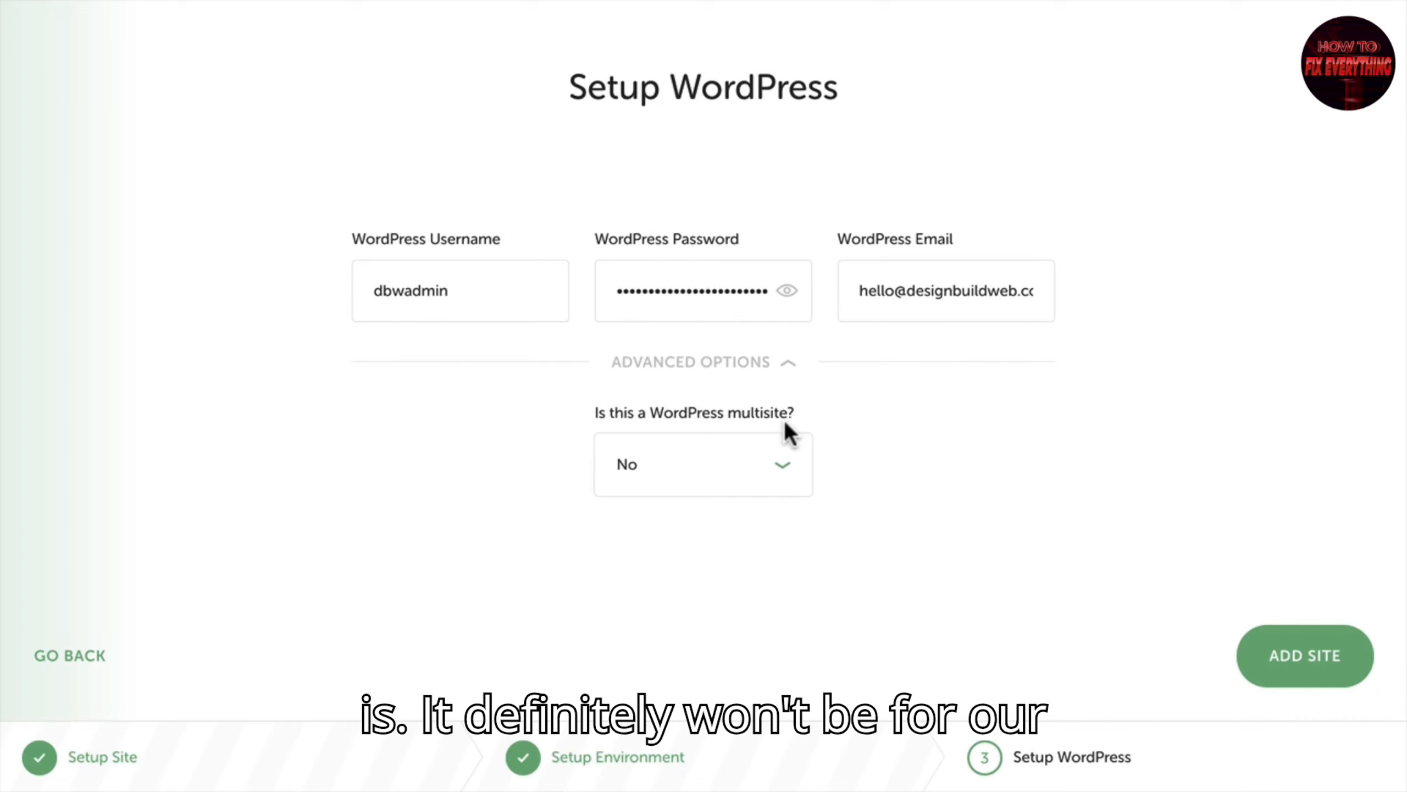
click(1302, 662)
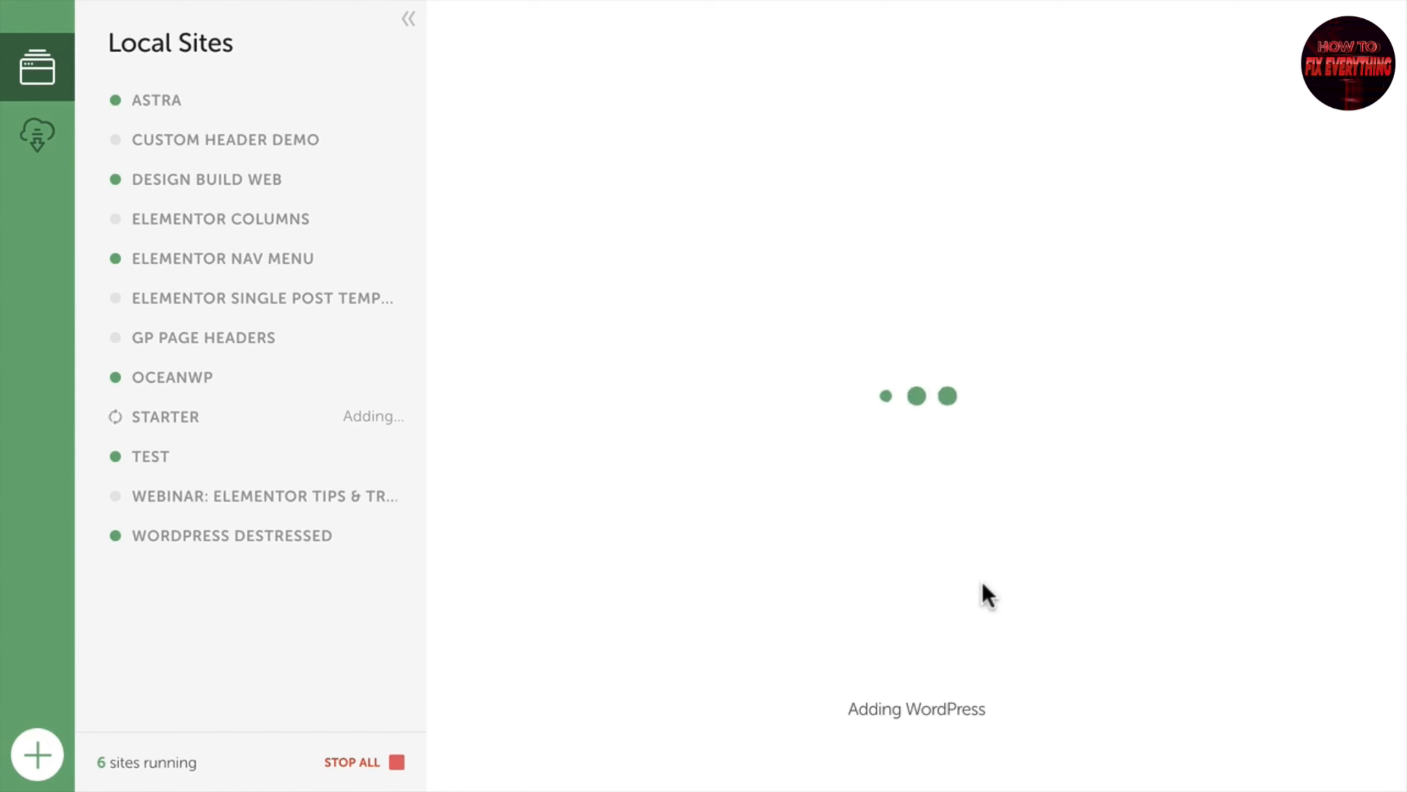
text(********)
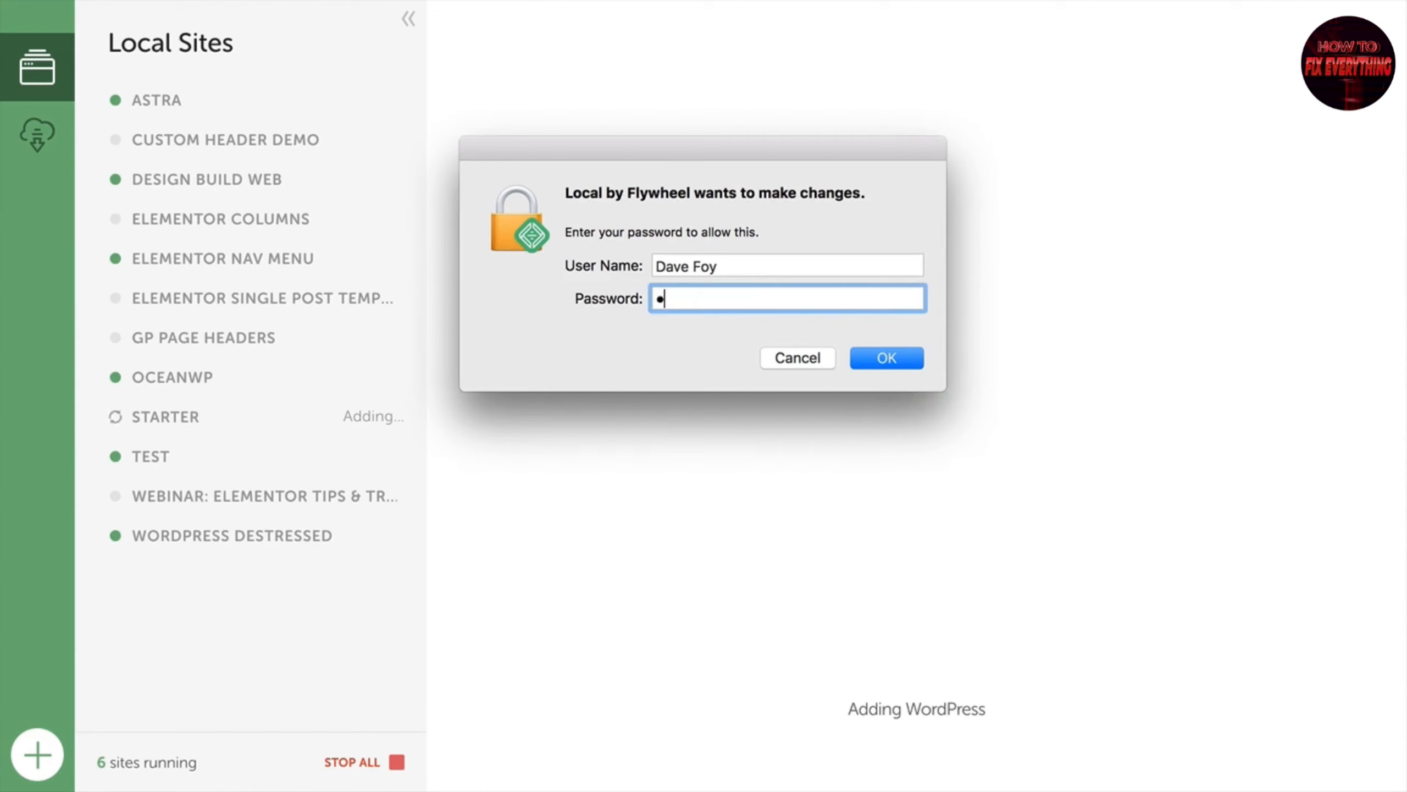
key(Return)
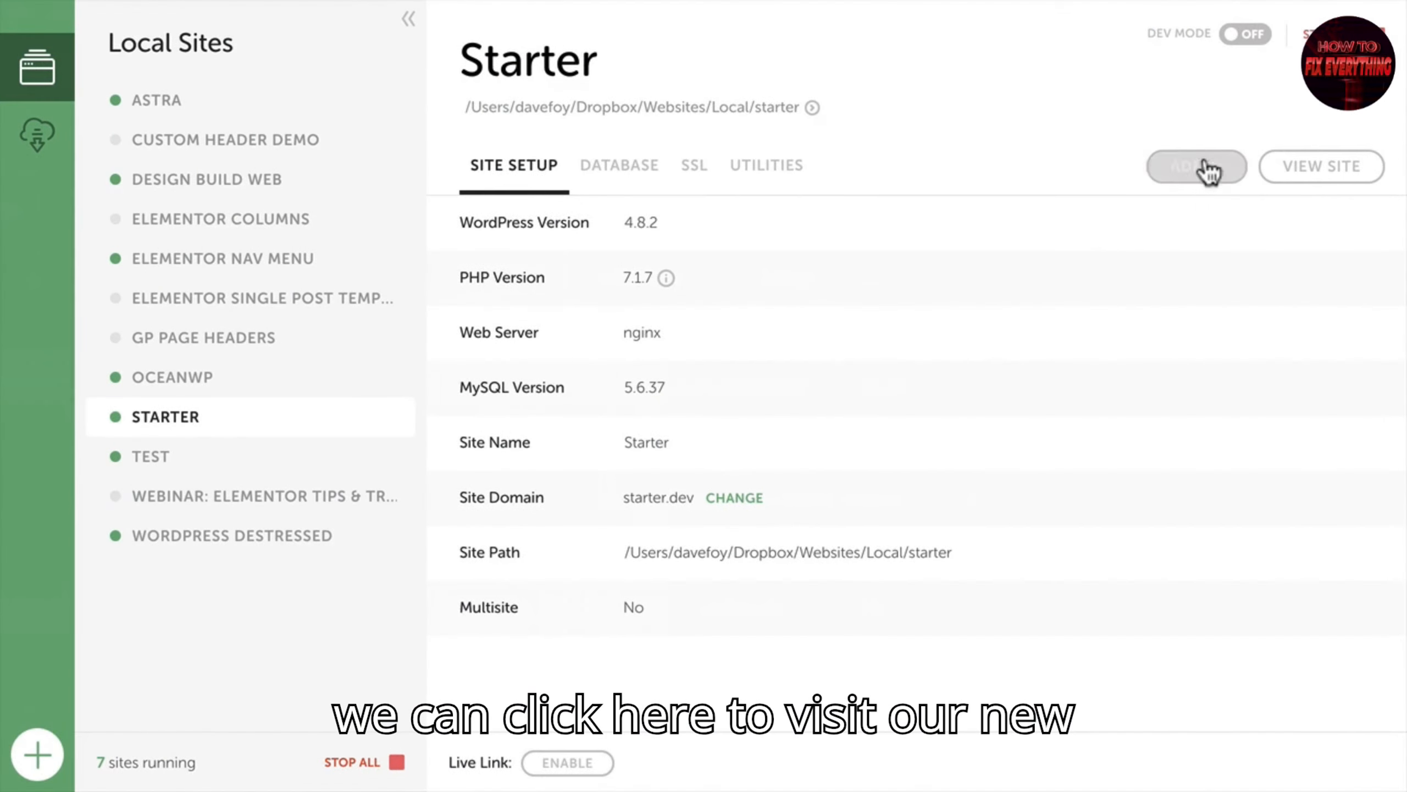
Step: Open the Starter site's admin login page and its front end in the browser and view both
click(1208, 166)
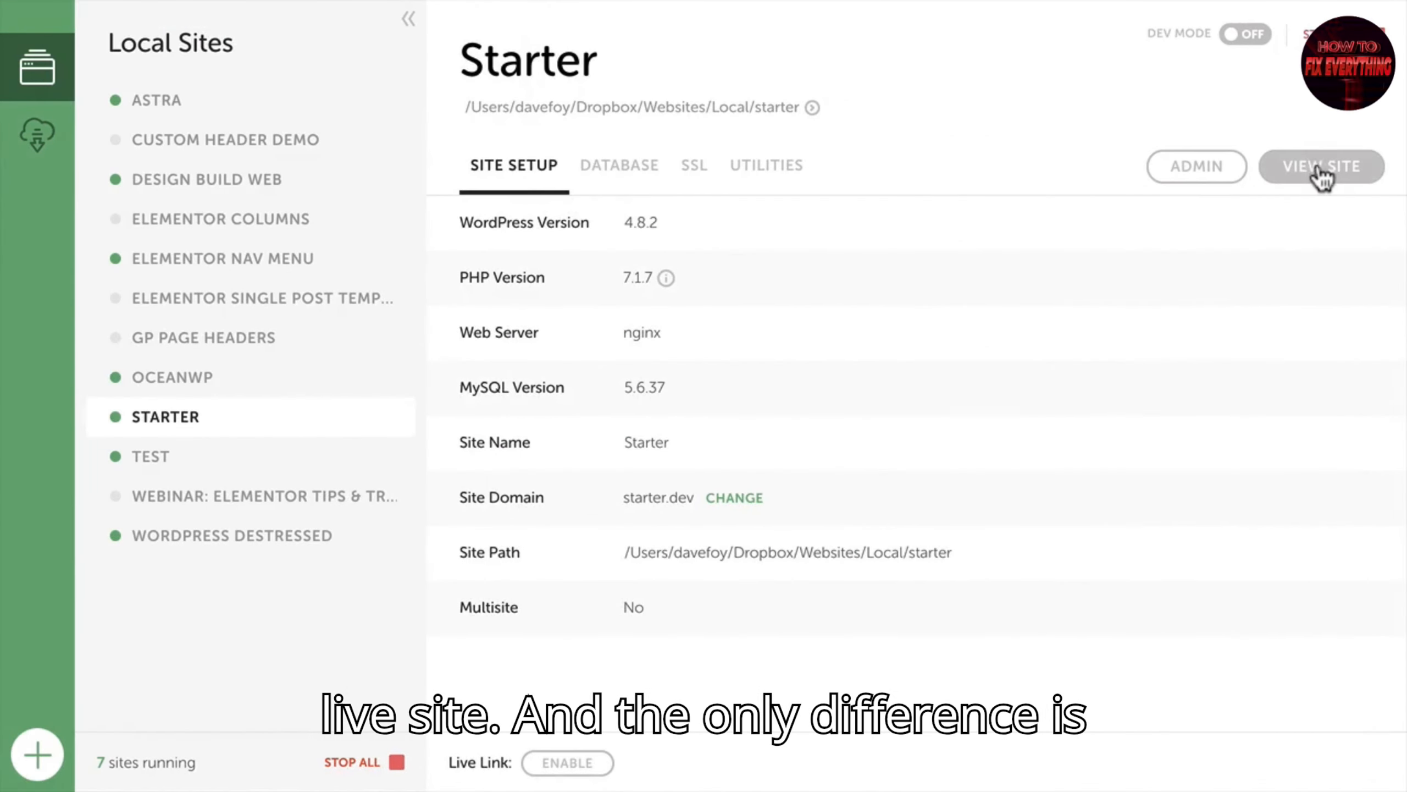
click(1326, 165)
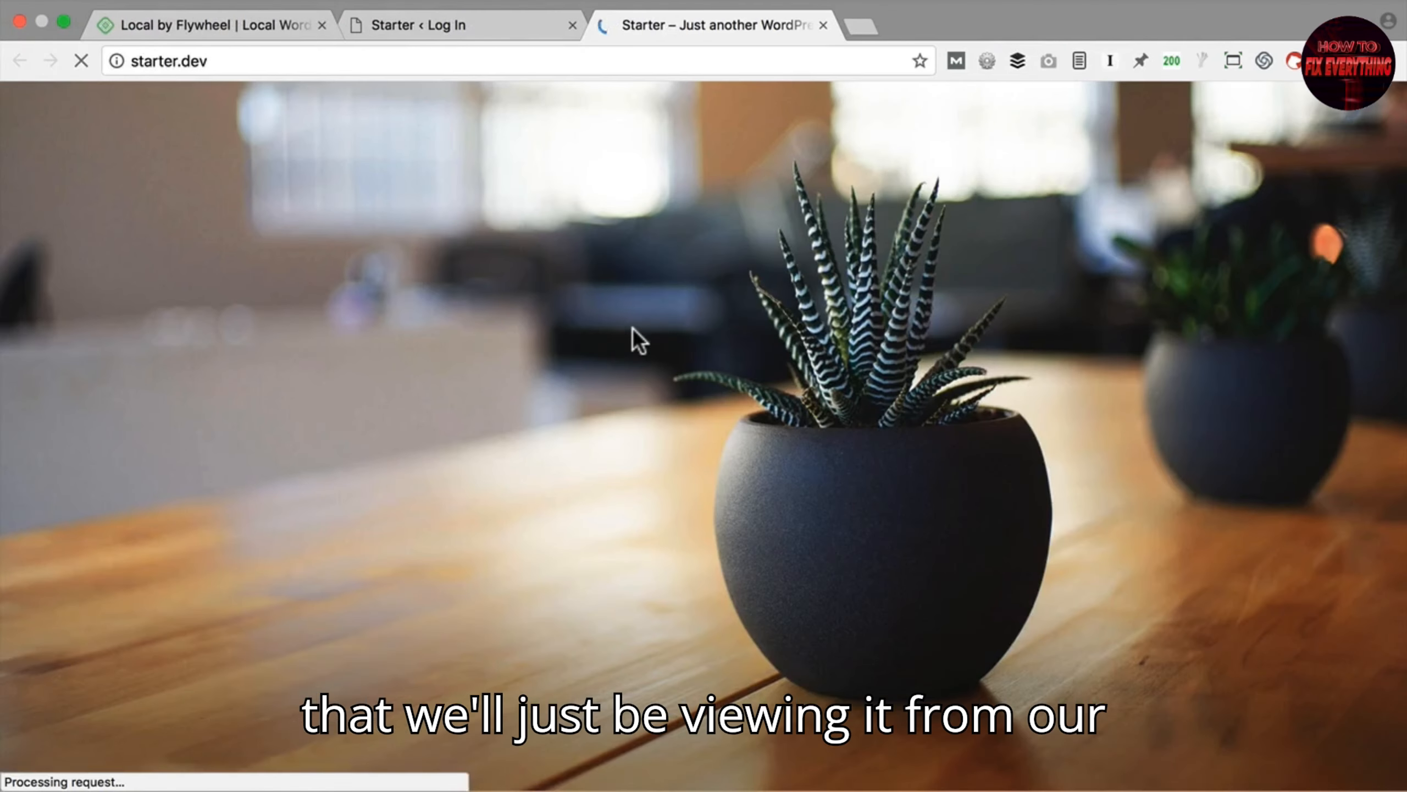
click(459, 25)
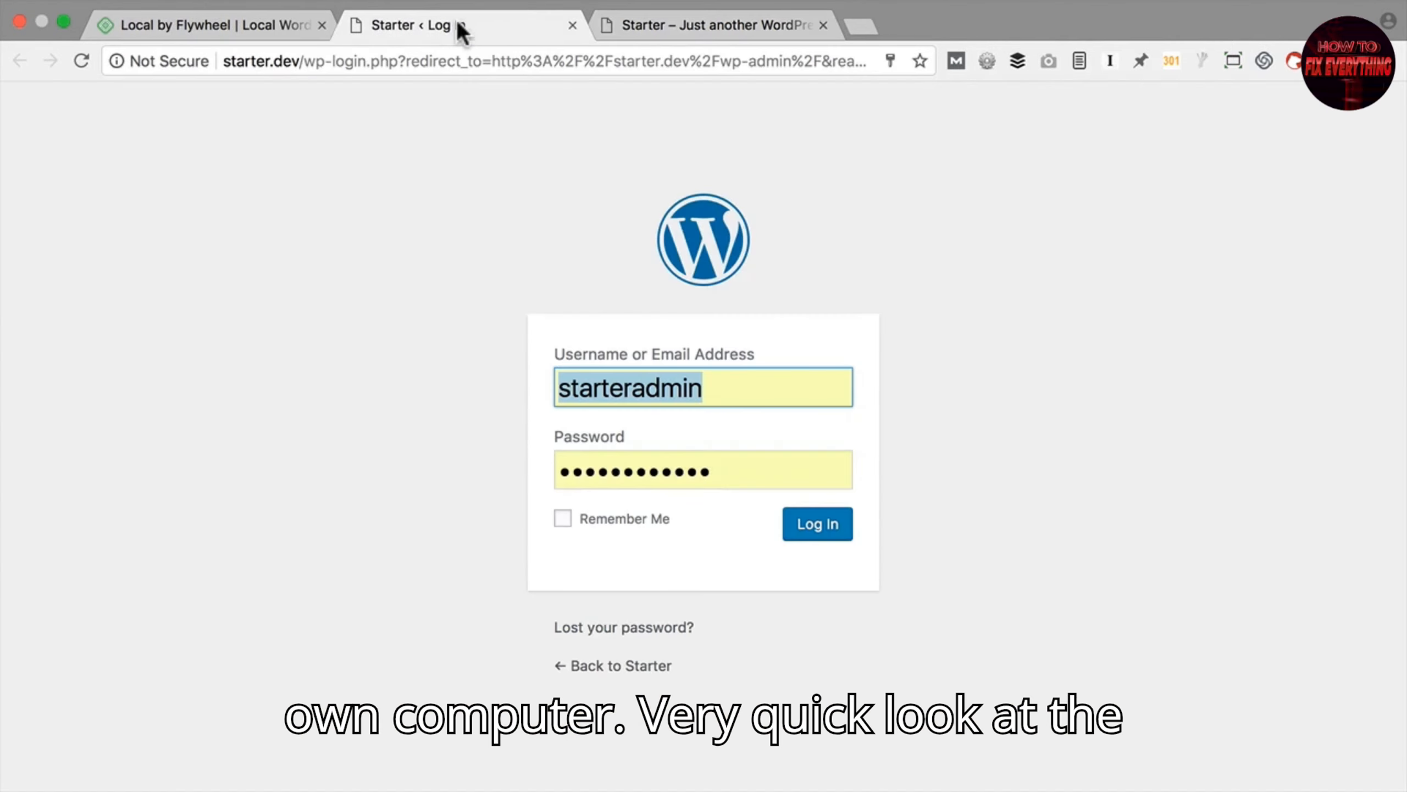
click(702, 23)
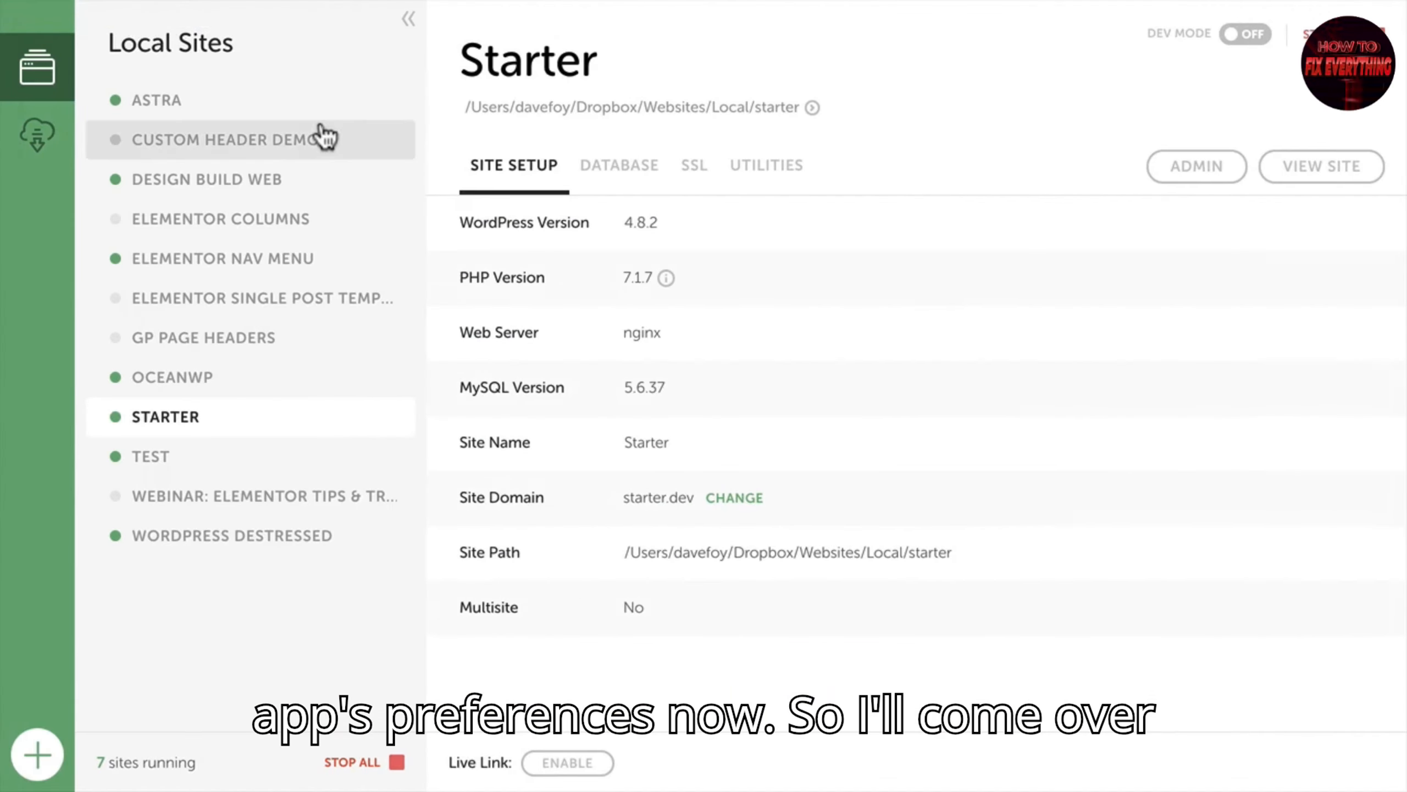
Step: Review the app preferences for New Site Defaults, Exporting, Advanced and Blueprints, and return to the site list
click(117, 12)
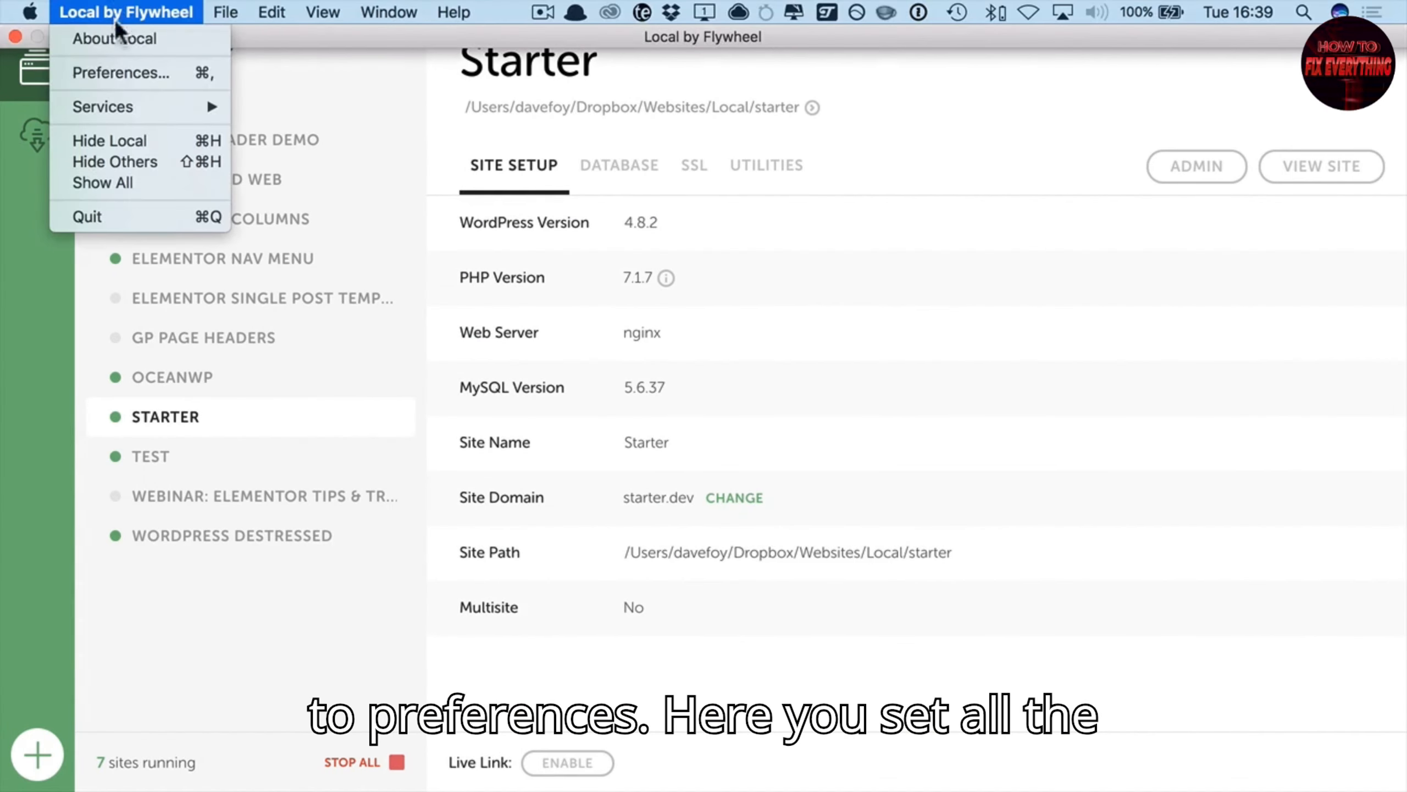
click(120, 75)
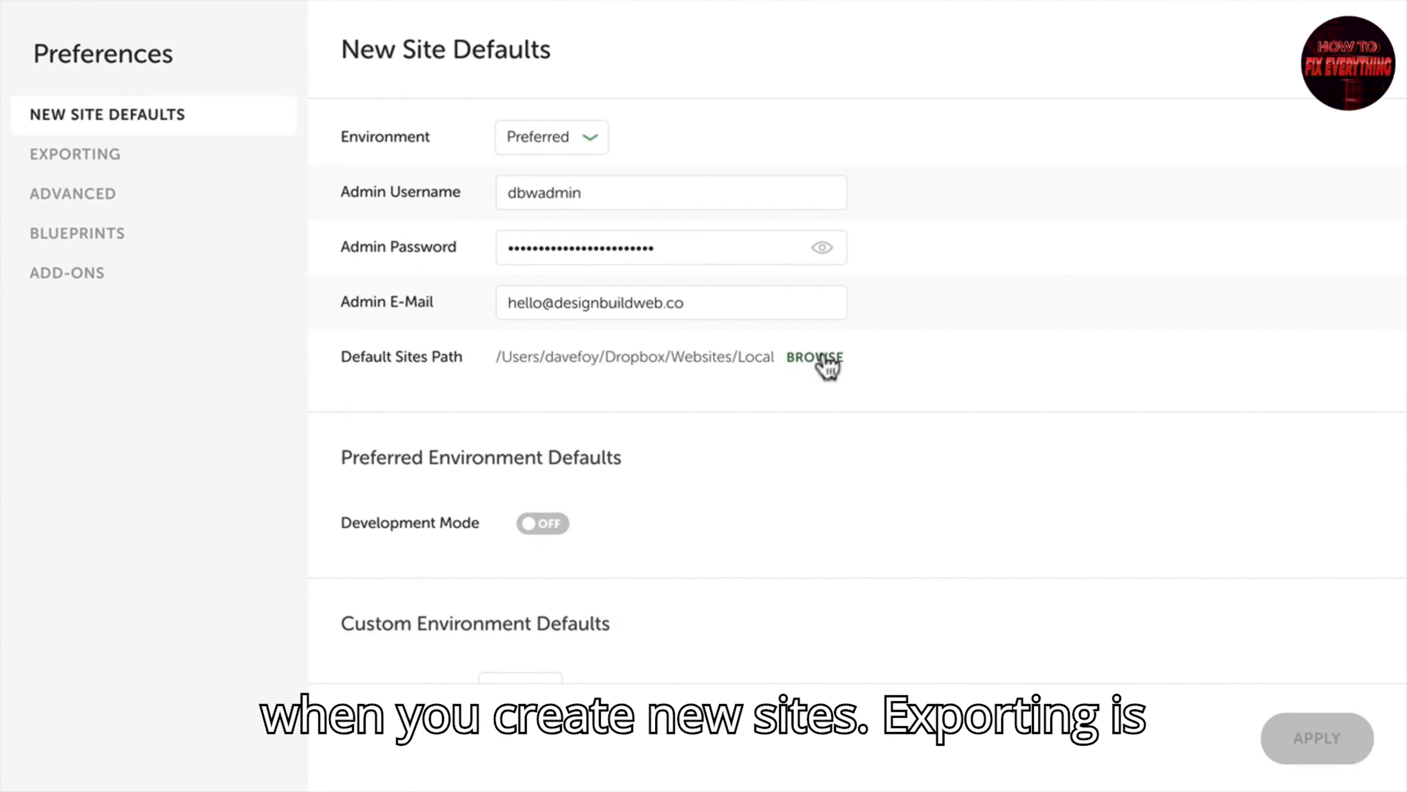
click(88, 161)
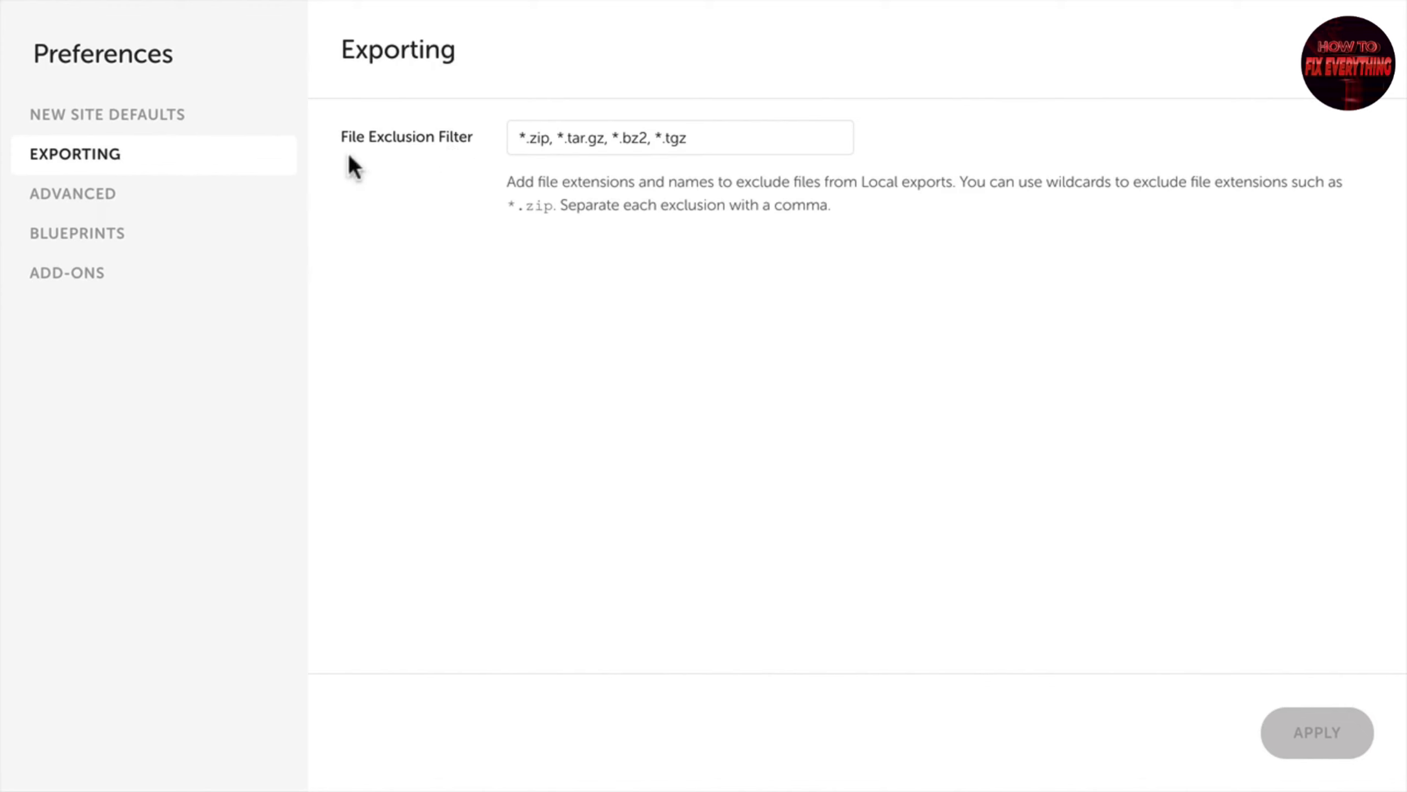
click(84, 201)
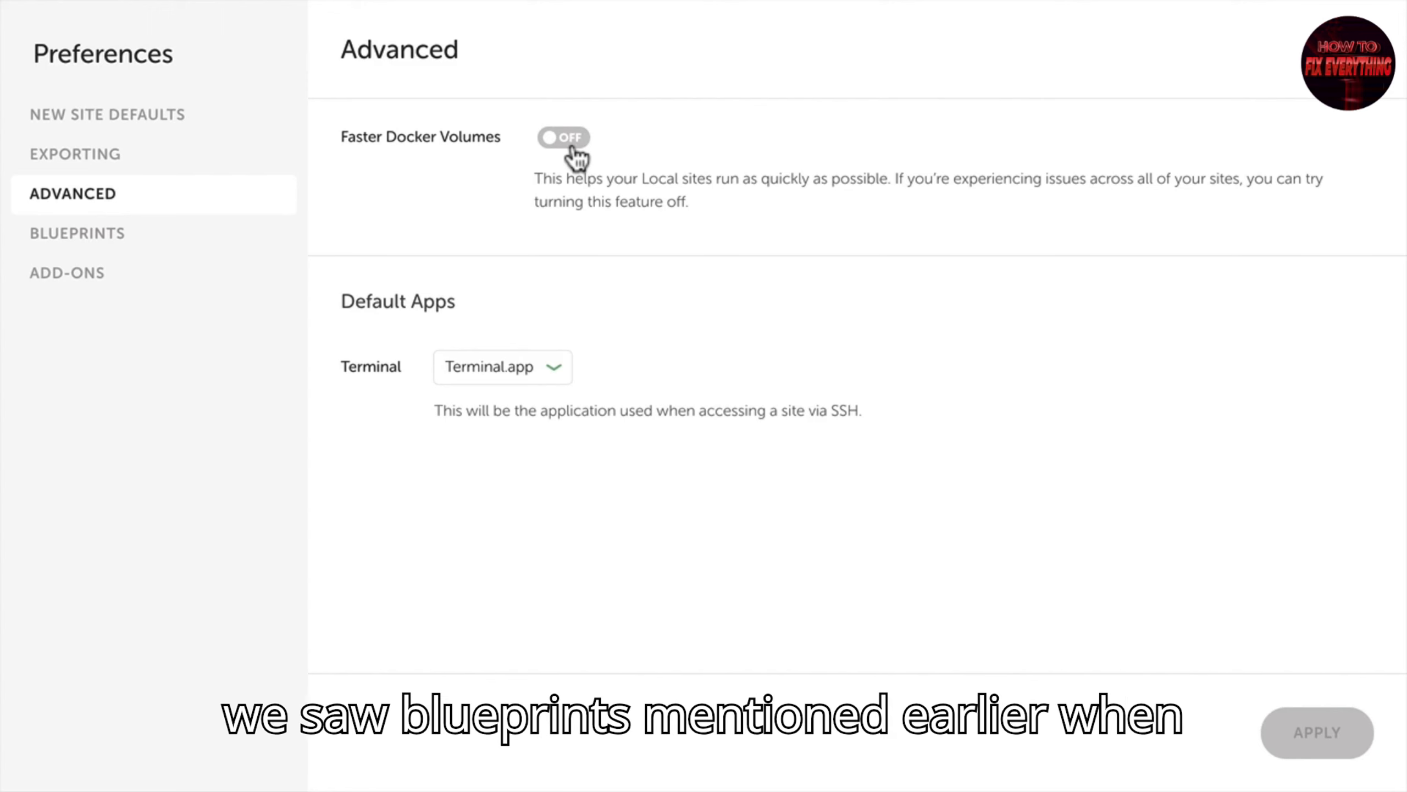
click(126, 232)
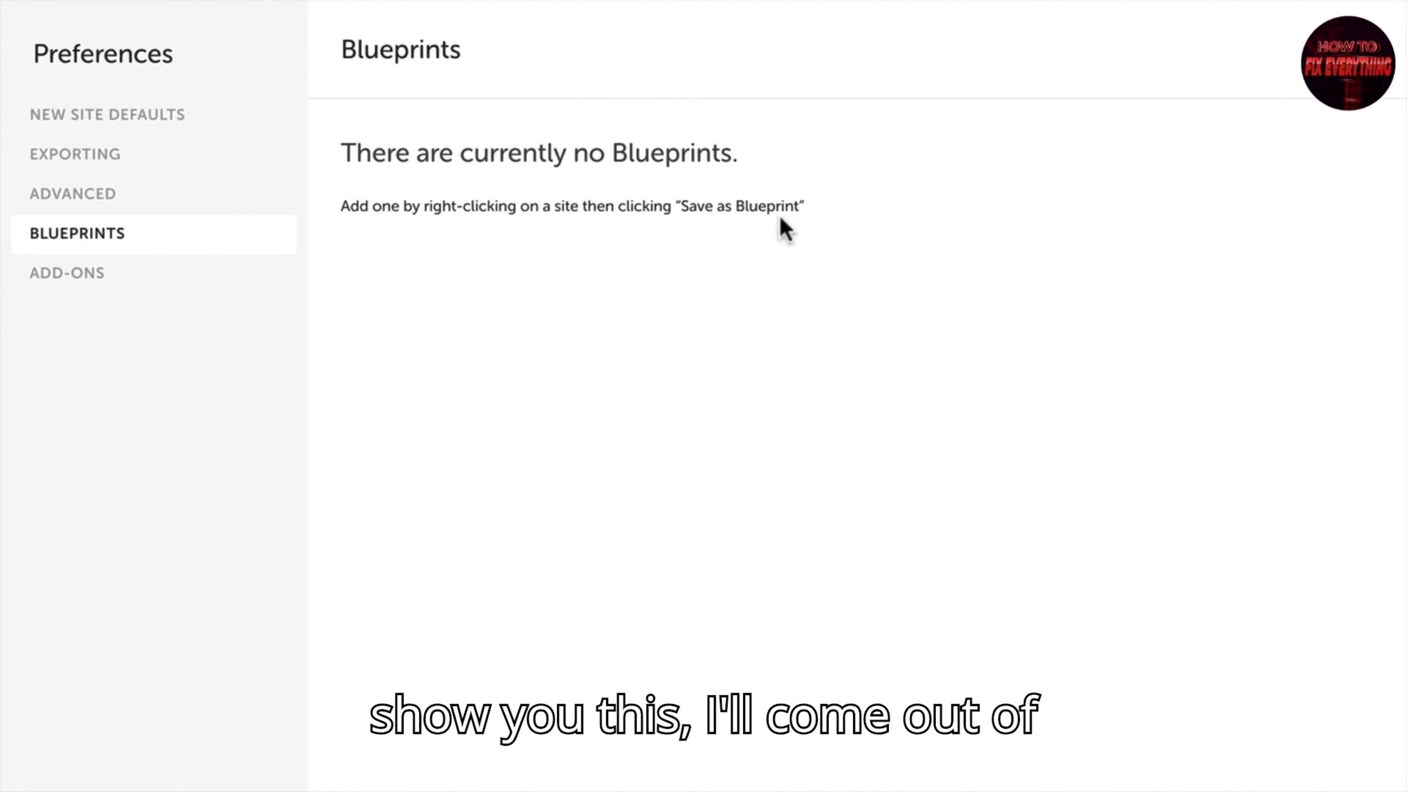
click(1358, 51)
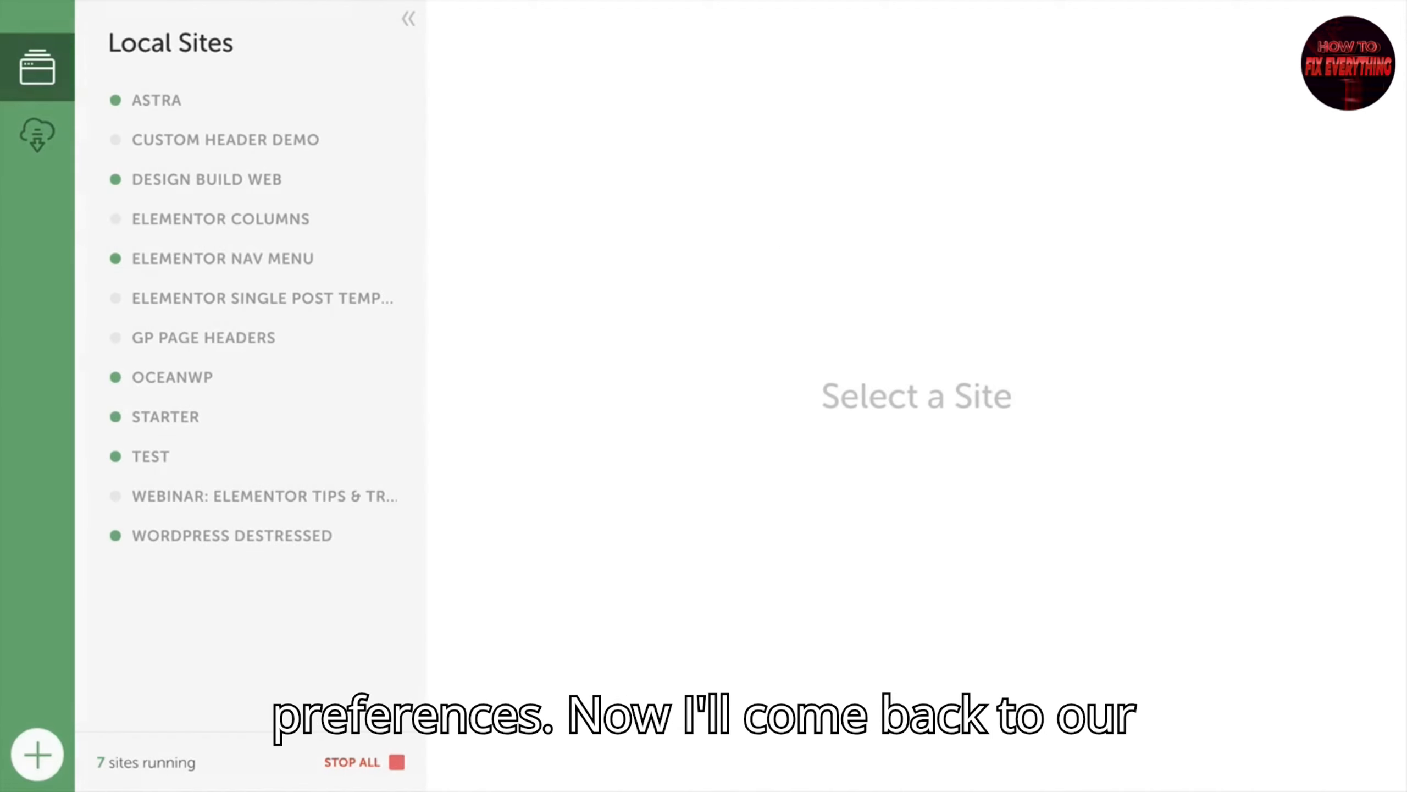
Step: Examine the commands available for the Starter site without running any, and show the site's setup details
right_click(239, 420)
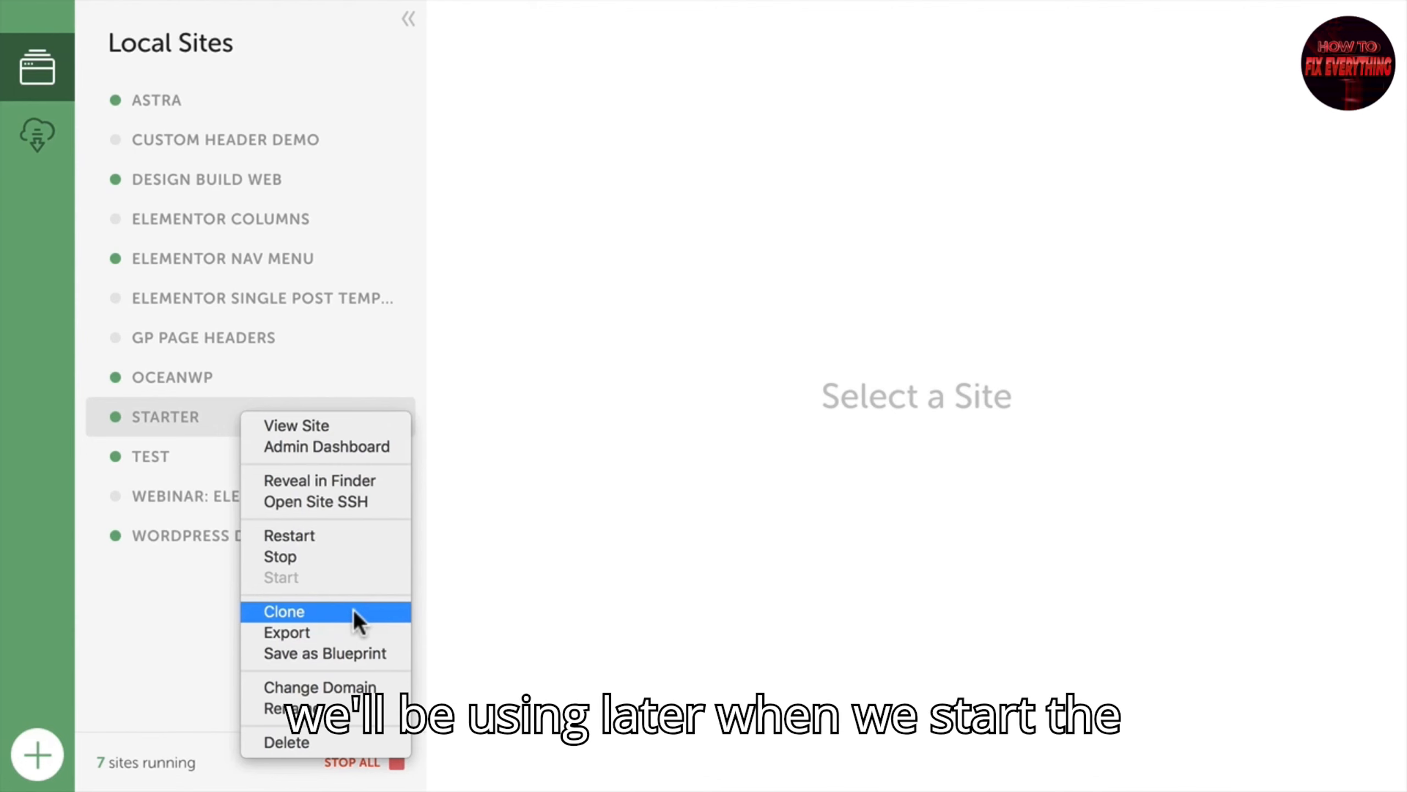
click(198, 609)
click(212, 441)
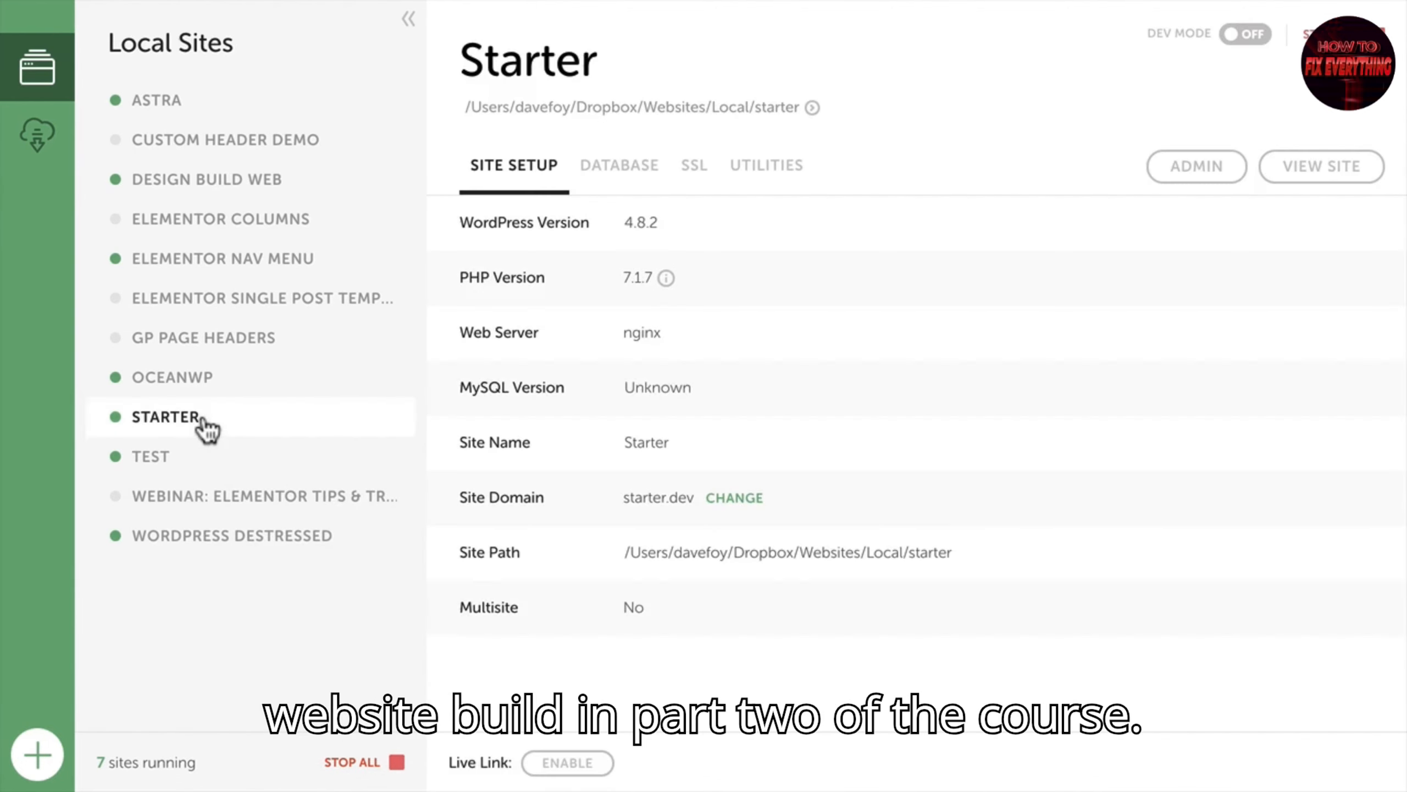